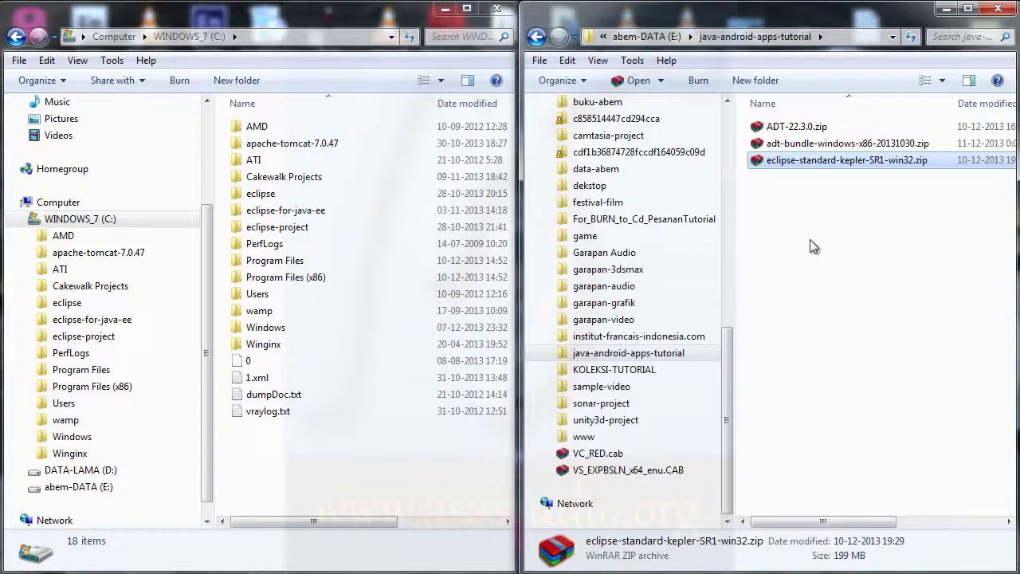
Open the eclipse-standard-kepler-SR1-win32.zip archive and go into its eclipse folder
{"action": "double_click", "coordinate": [804, 162]}
{"action": "left_click_drag", "start_coordinate": [757, 169], "coordinate": [767, 46]}
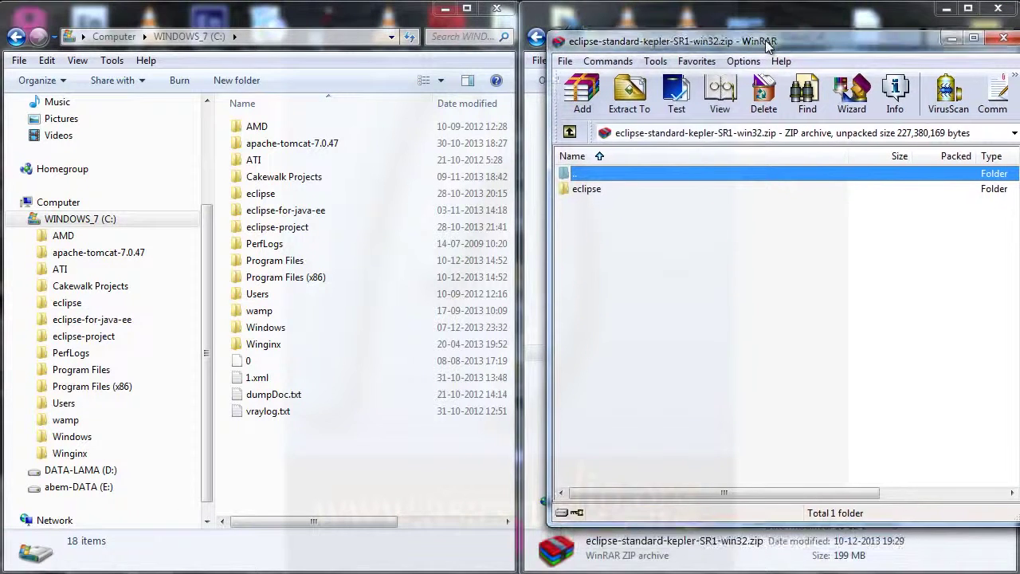
{"action": "double_click", "coordinate": [582, 191]}
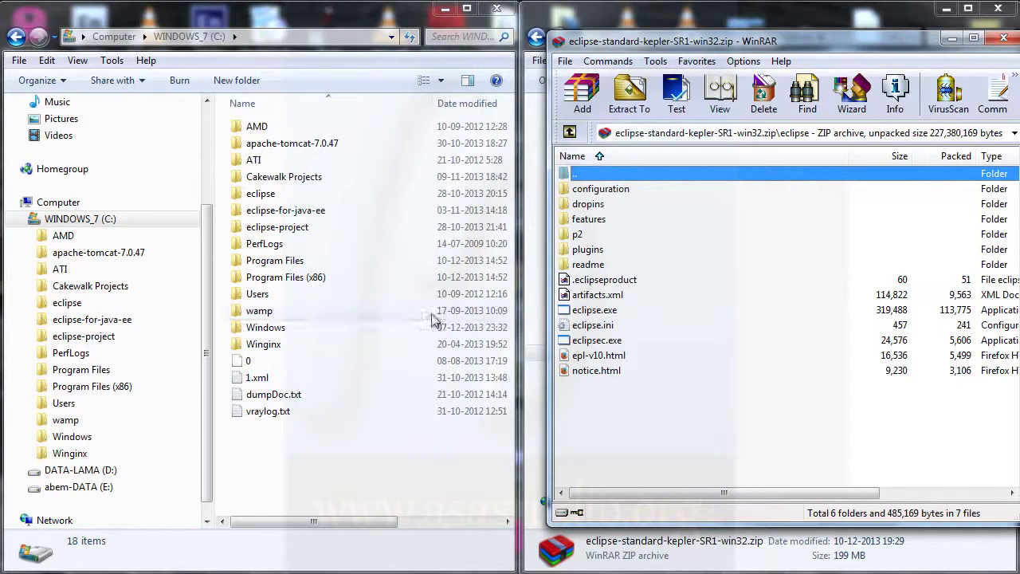
Create a new folder named eclipse-android-id-tuts on the C: drive
{"action": "left_click", "coordinate": [169, 220]}
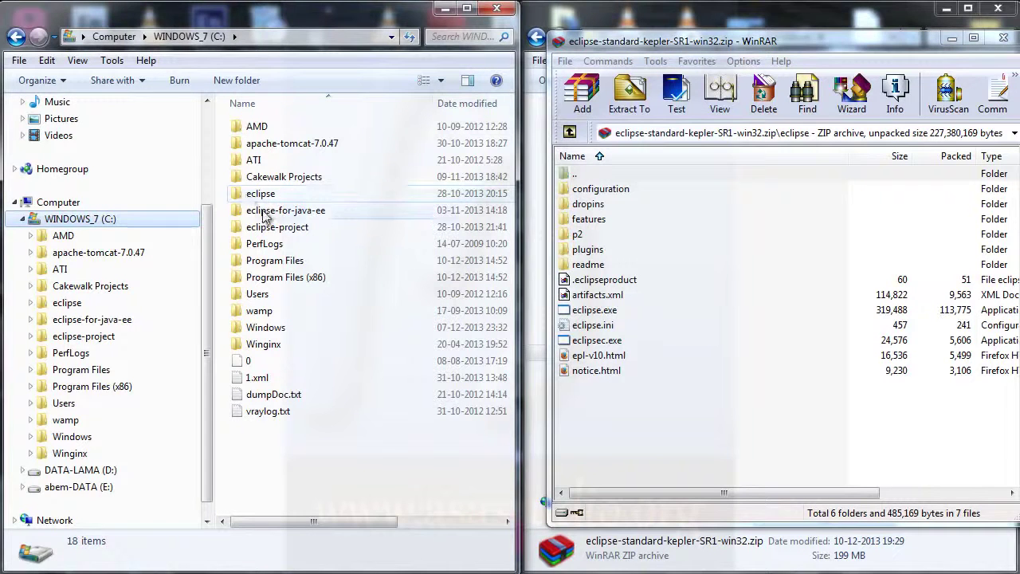
{"action": "left_click", "coordinate": [233, 83]}
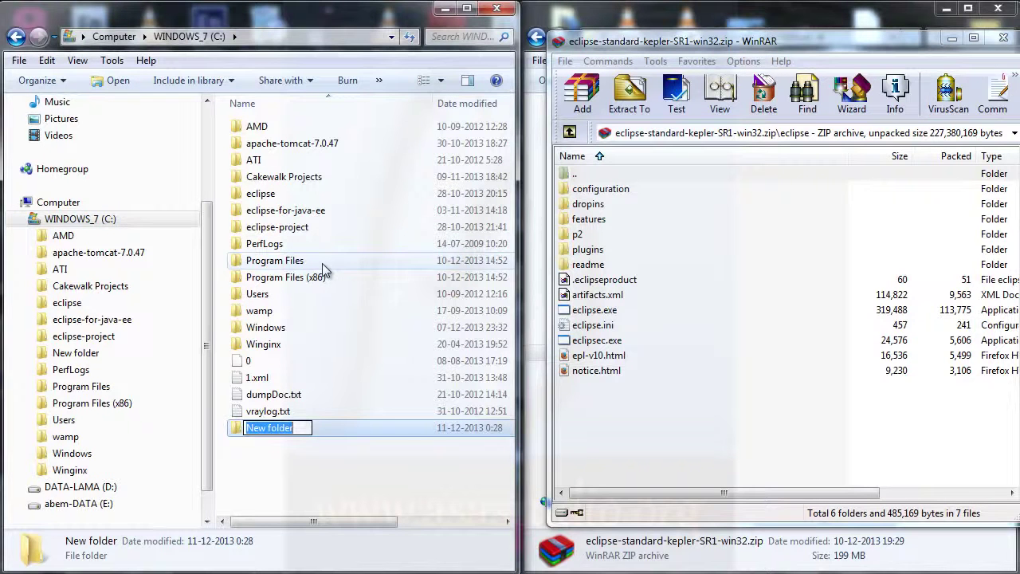
{"action": "type", "text": "ecl"}
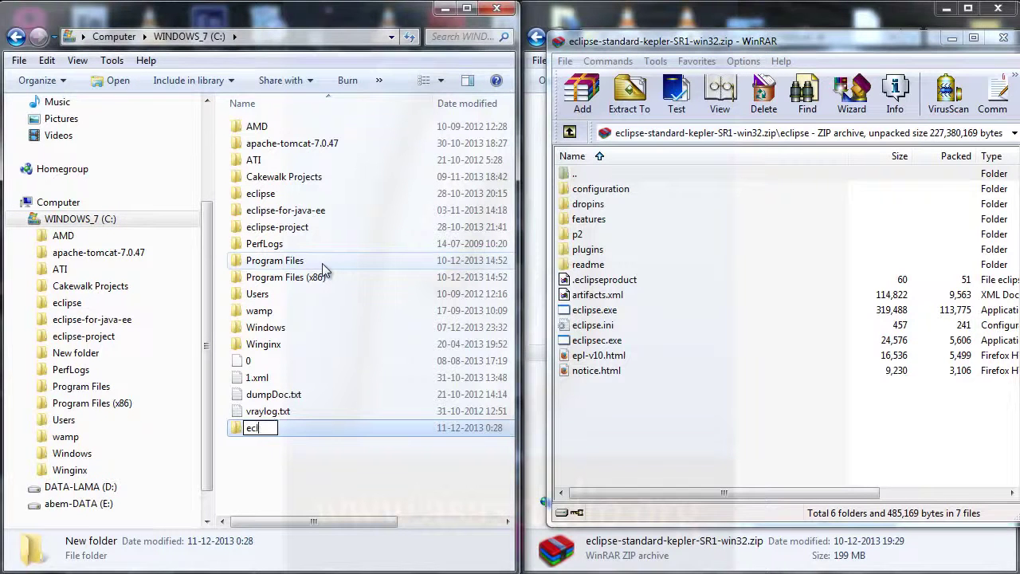
{"action": "type", "text": "ipse-andr"}
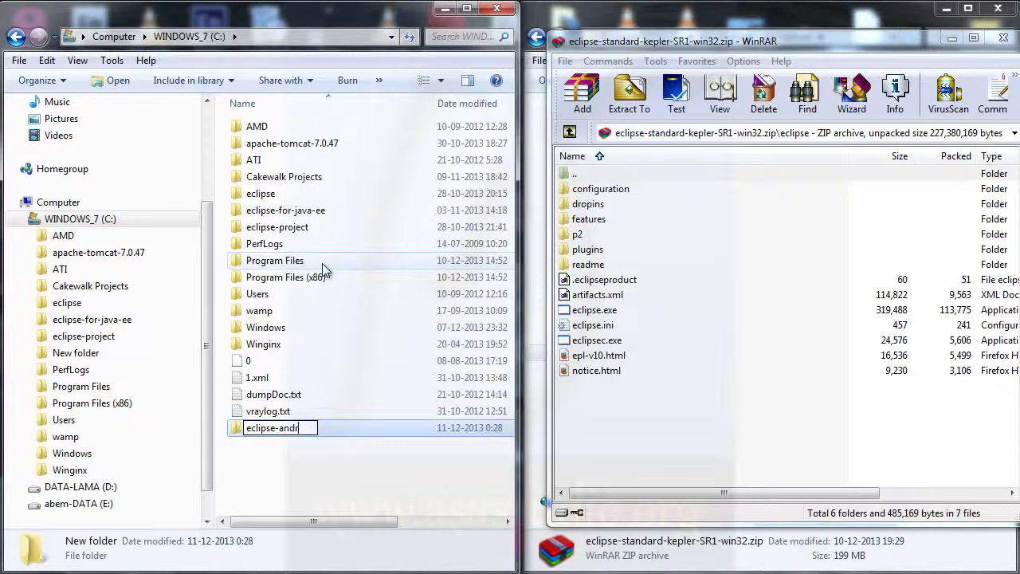
{"action": "type", "text": "oid-id-tuts"}
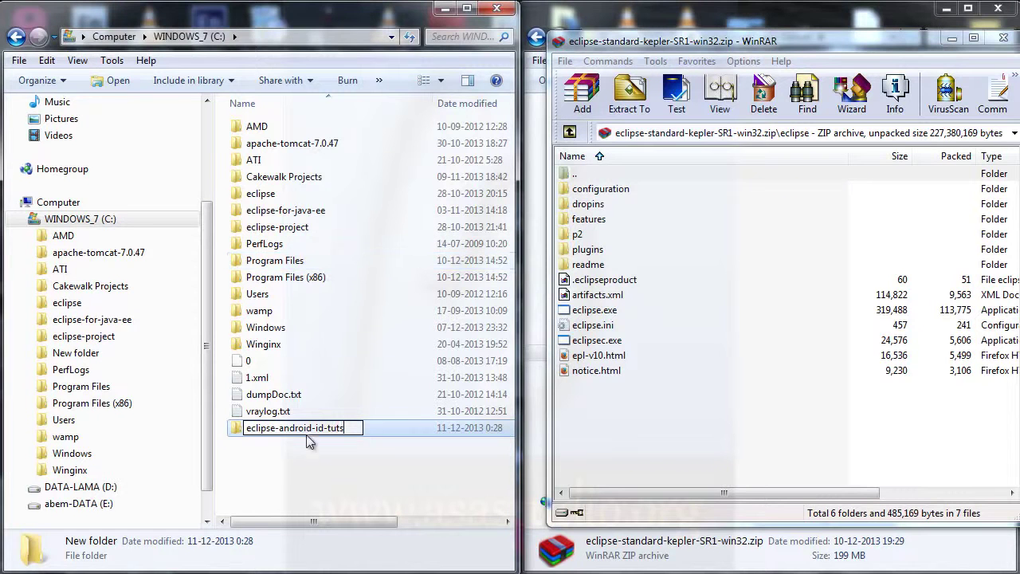
{"action": "left_click", "coordinate": [303, 469]}
Extract all contents of the archive's eclipse folder into the eclipse-android-id-tuts folder and close the archive
{"action": "double_click", "coordinate": [289, 434]}
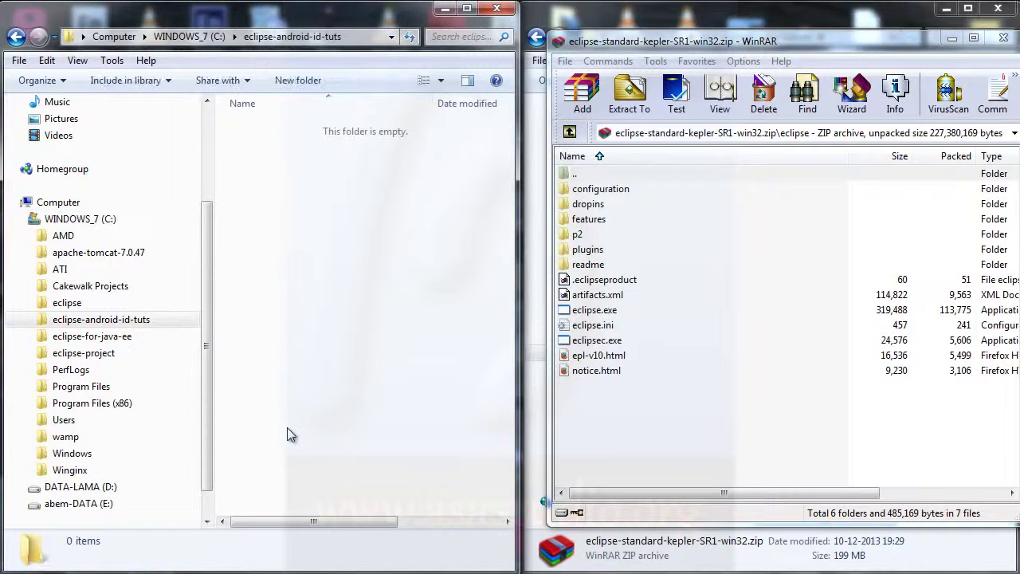
{"action": "left_click_drag", "start_coordinate": [566, 416], "coordinate": [403, 247]}
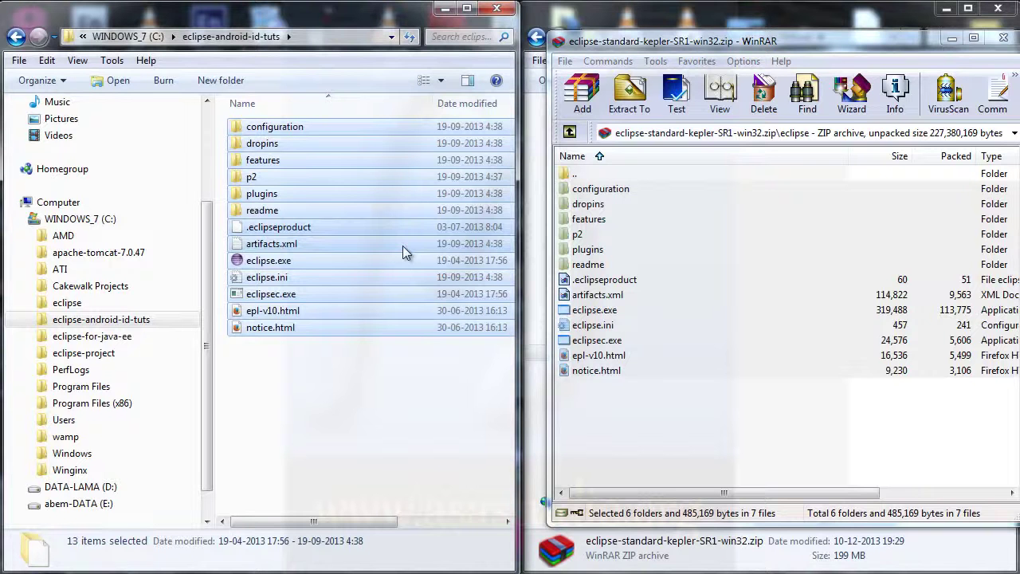
{"action": "left_click", "coordinate": [894, 45]}
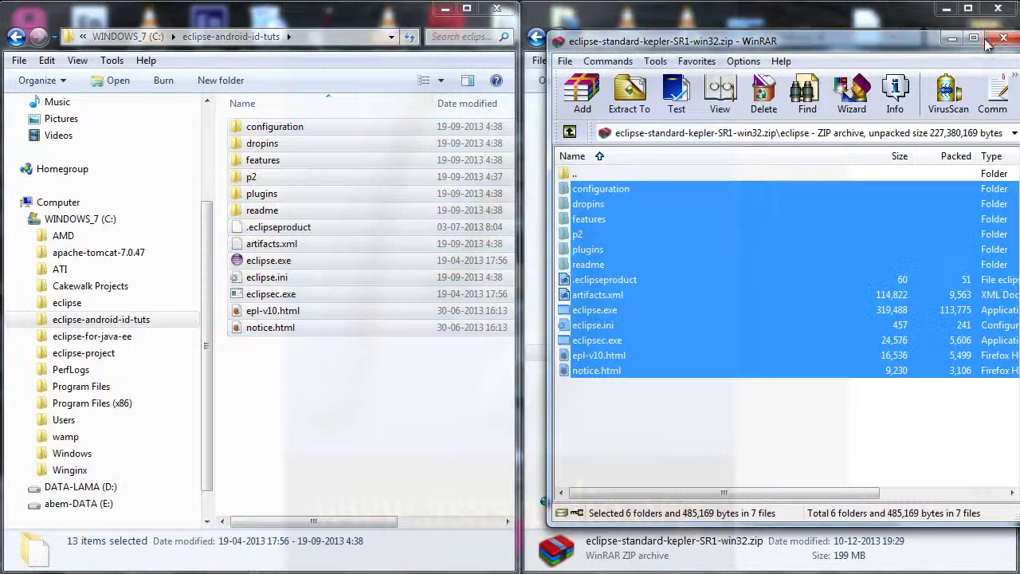
{"action": "left_click", "coordinate": [1004, 38]}
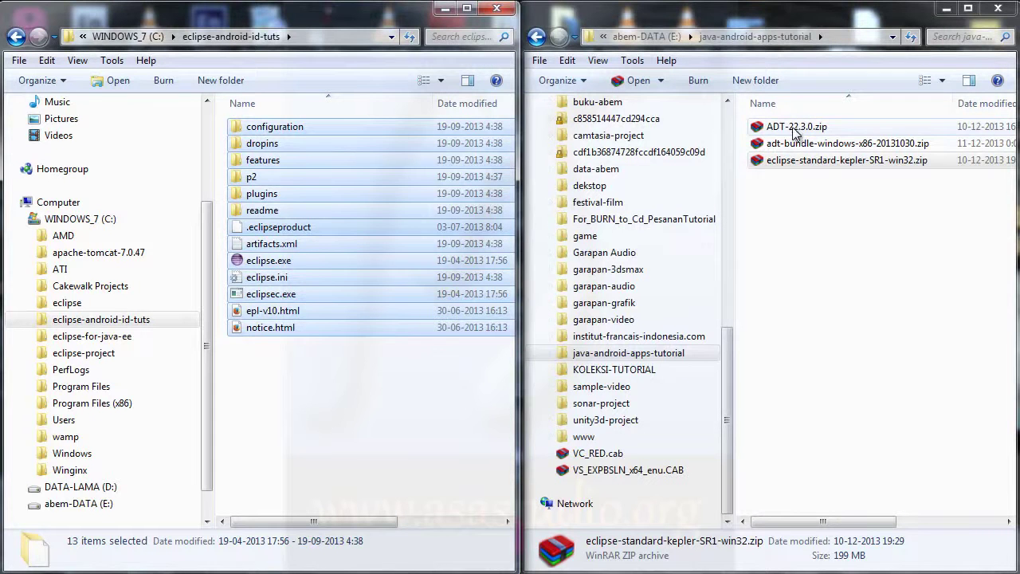
Copy ADT-22.3.0.zip from the java-android-apps-tutorial folder to the root of the C: drive
{"action": "left_click", "coordinate": [68, 223]}
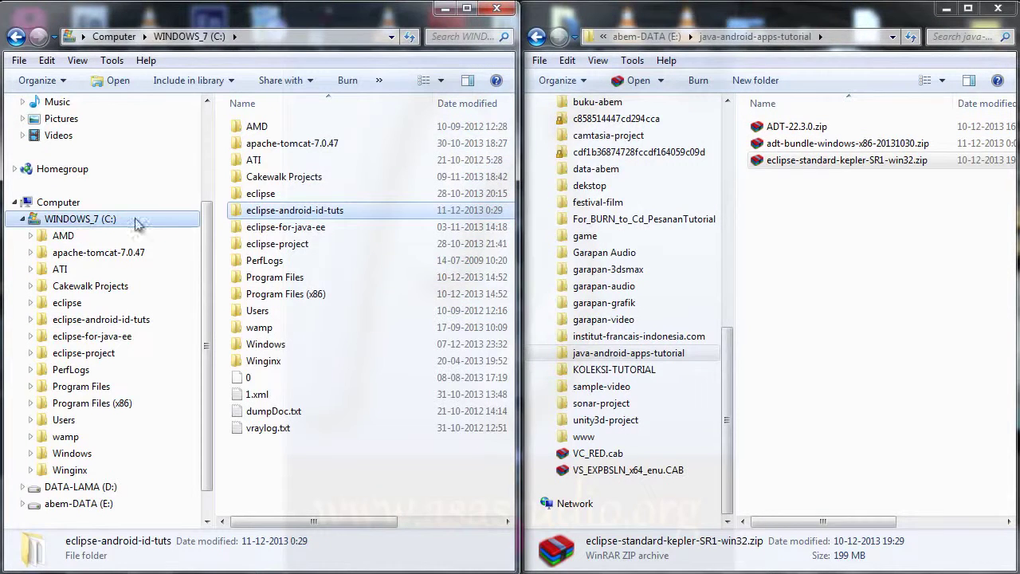
{"action": "left_click", "coordinate": [789, 130]}
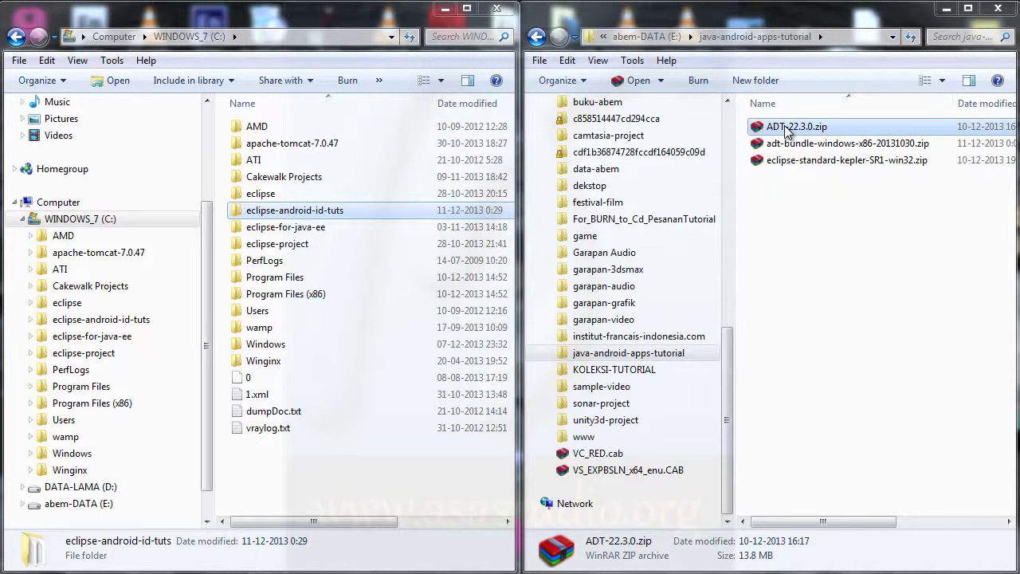
{"action": "right_click", "coordinate": [789, 130]}
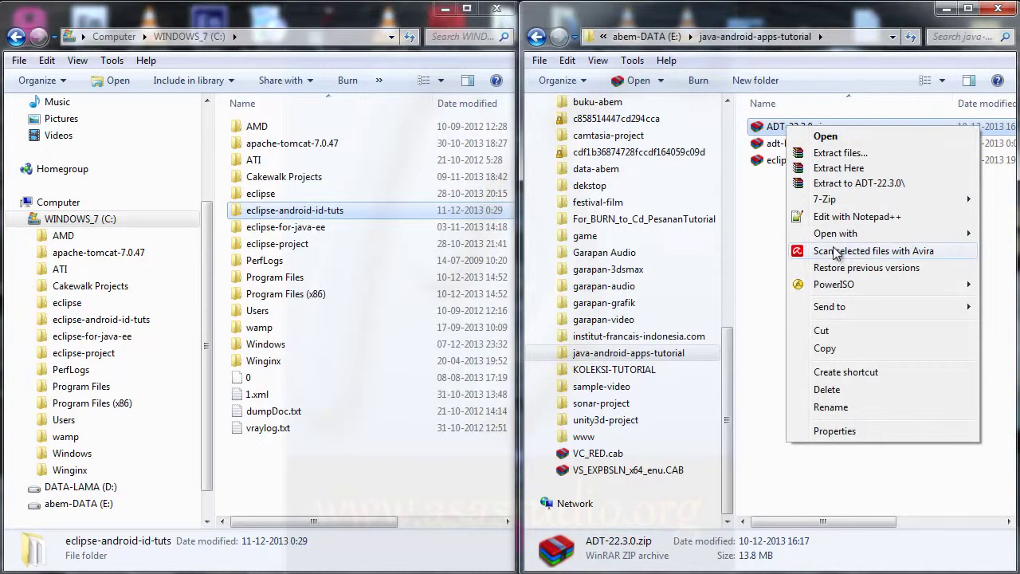
{"action": "left_click", "coordinate": [825, 348]}
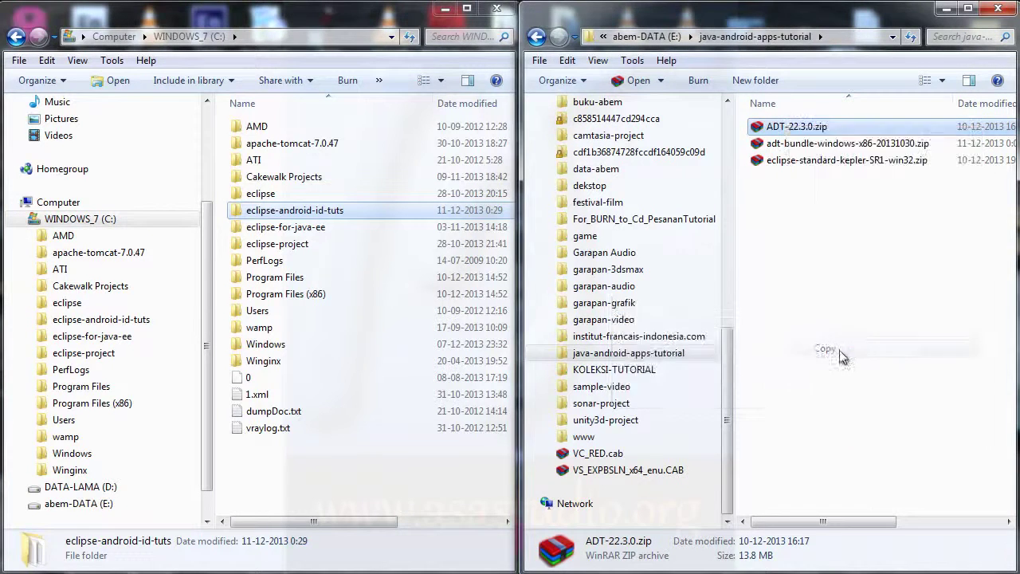
{"action": "right_click", "coordinate": [332, 493]}
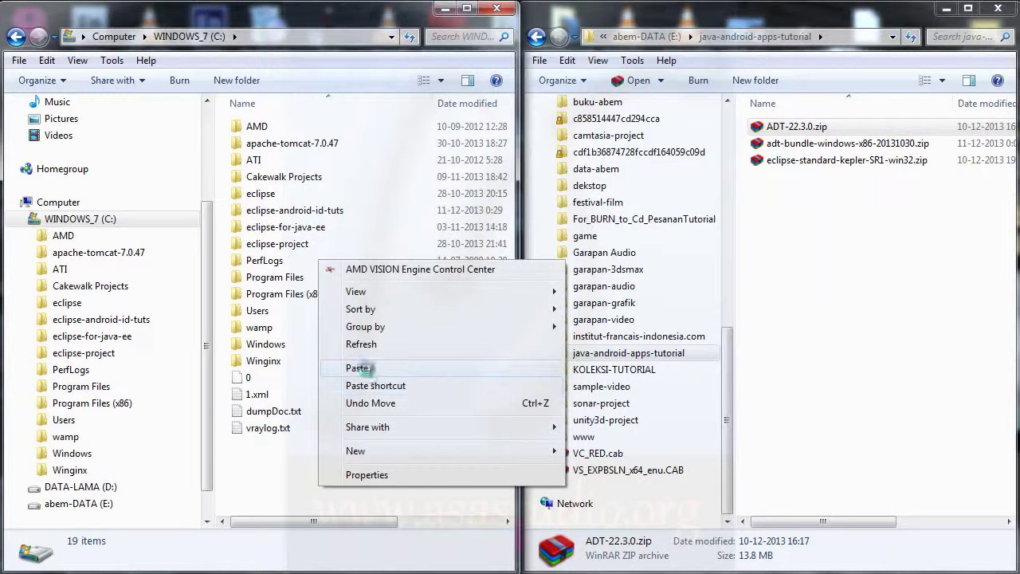
{"action": "left_click", "coordinate": [359, 368]}
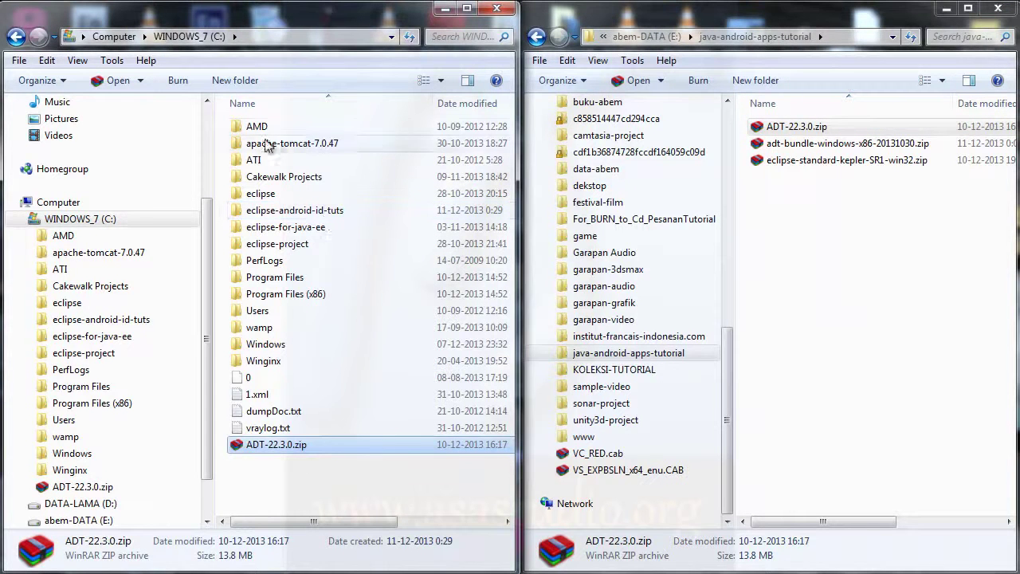
Launch eclipse.exe from the eclipse-android-id-tuts folder
{"action": "mouse_move", "coordinate": [296, 219]}
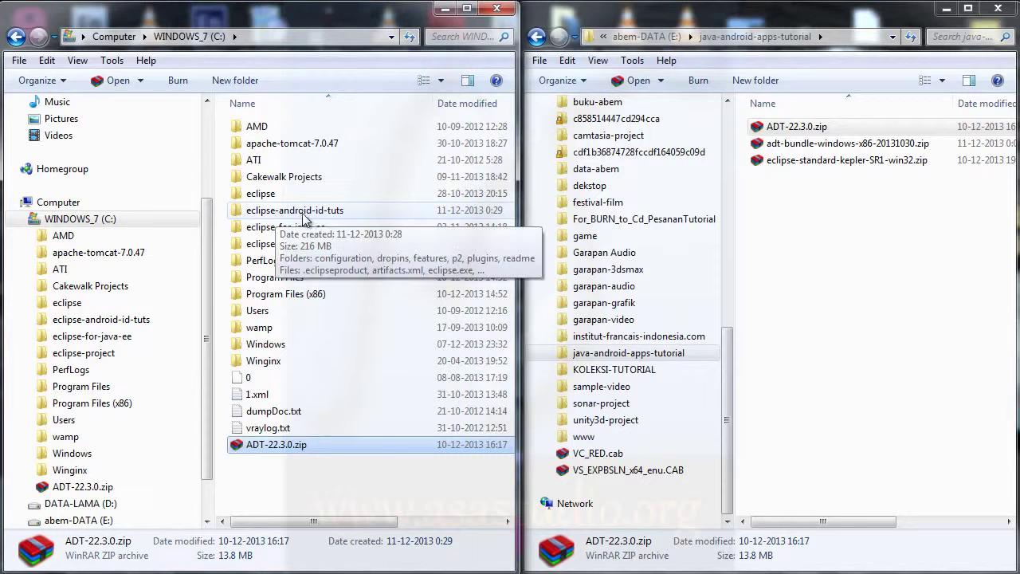
{"action": "double_click", "coordinate": [287, 211]}
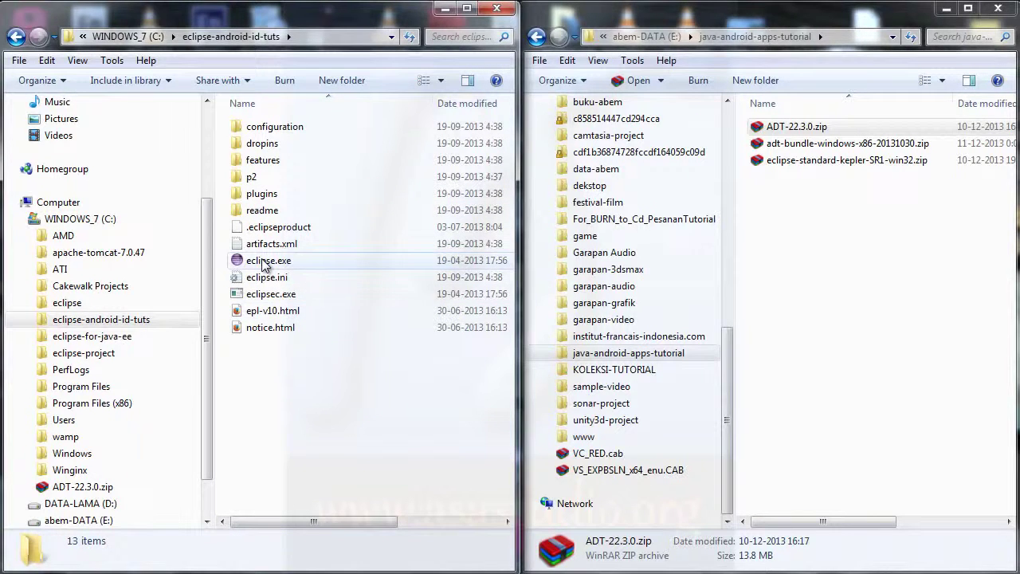
{"action": "mouse_move", "coordinate": [265, 265]}
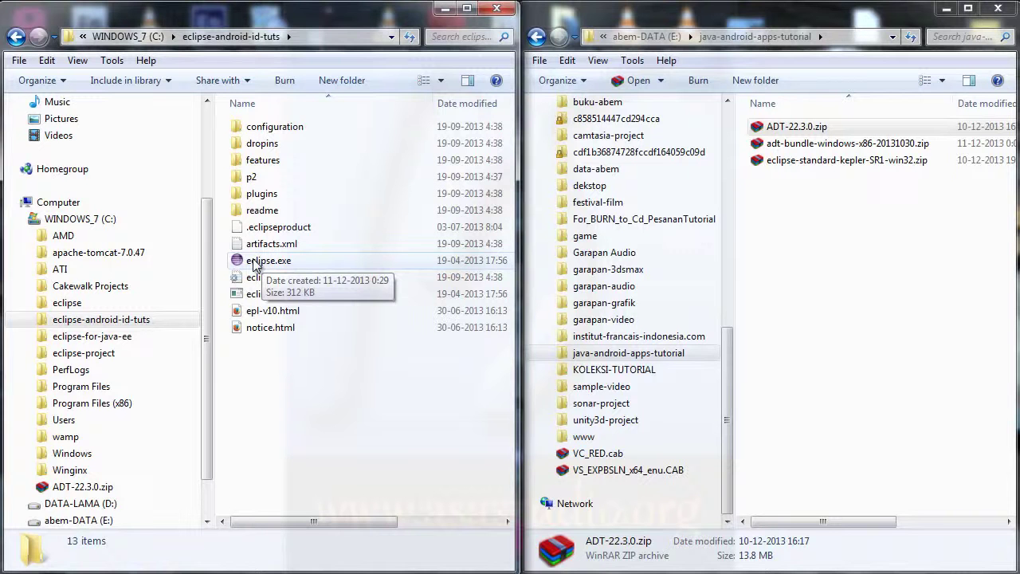
{"action": "double_click", "coordinate": [254, 266]}
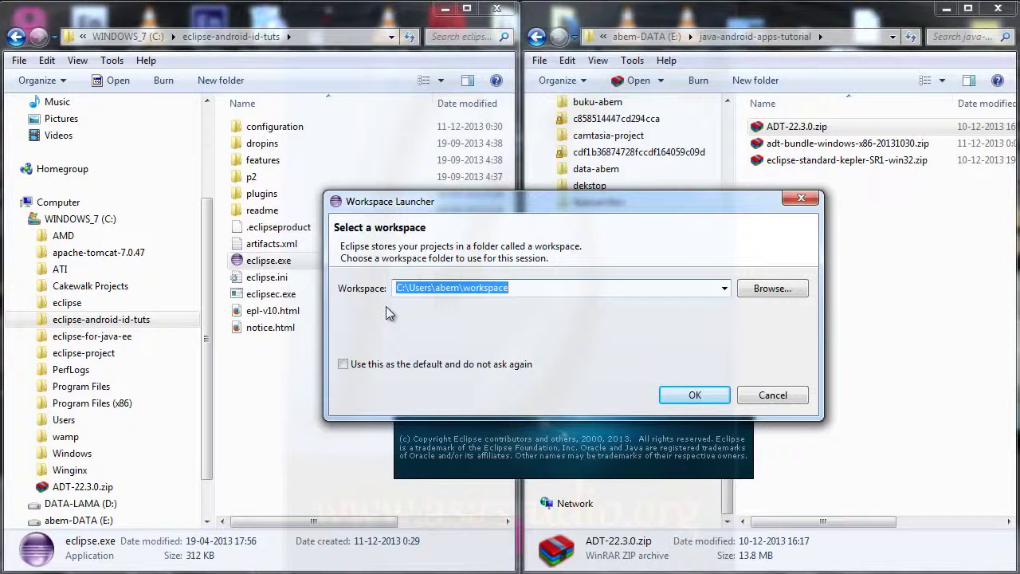
Browse for a workspace directory and select the eclipse-project folder on the C: drive
{"action": "left_click", "coordinate": [785, 290]}
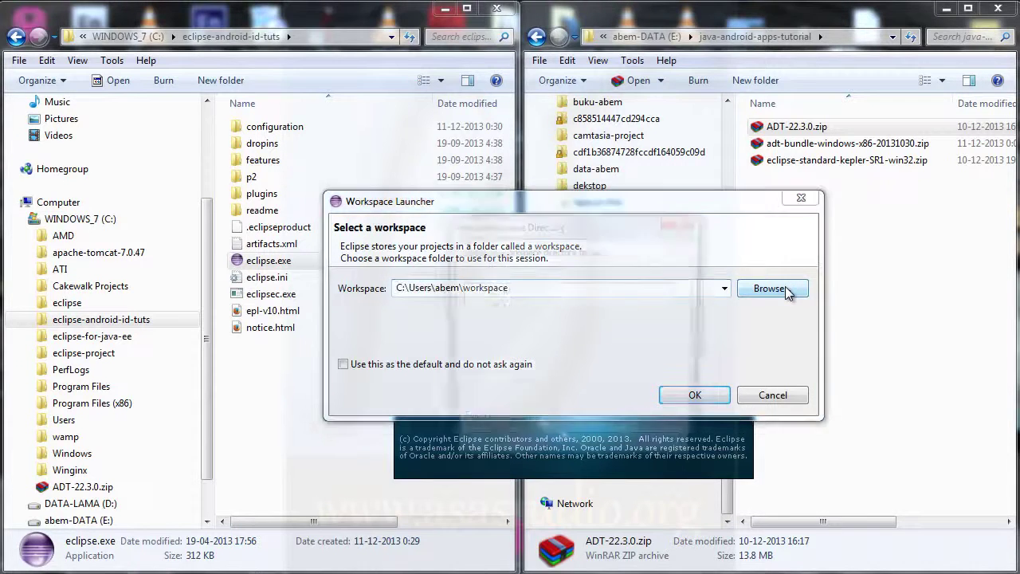
{"action": "left_click_drag", "start_coordinate": [679, 349], "coordinate": [686, 364]}
{"action": "left_click", "coordinate": [470, 292]}
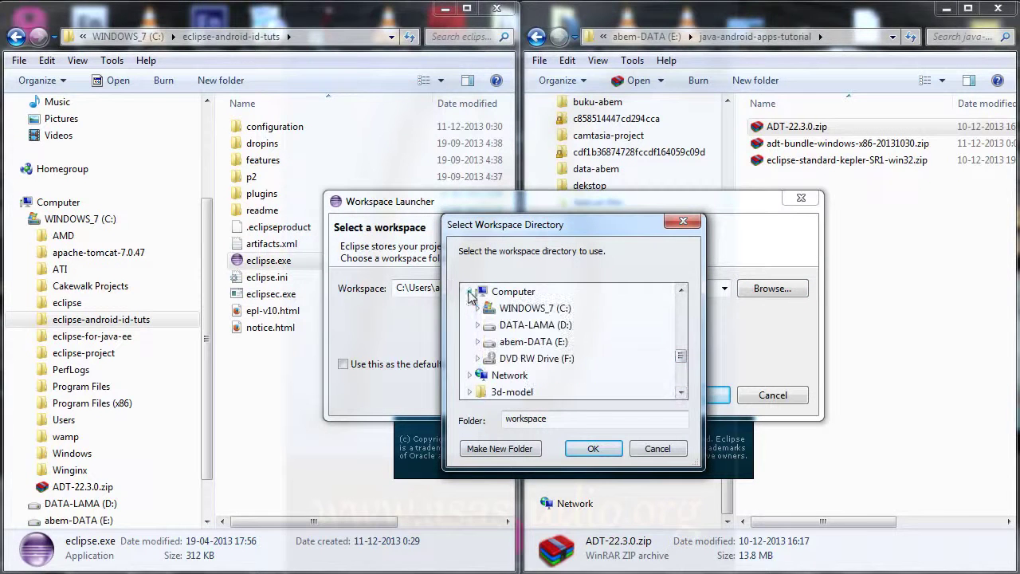
{"action": "left_click", "coordinate": [480, 312]}
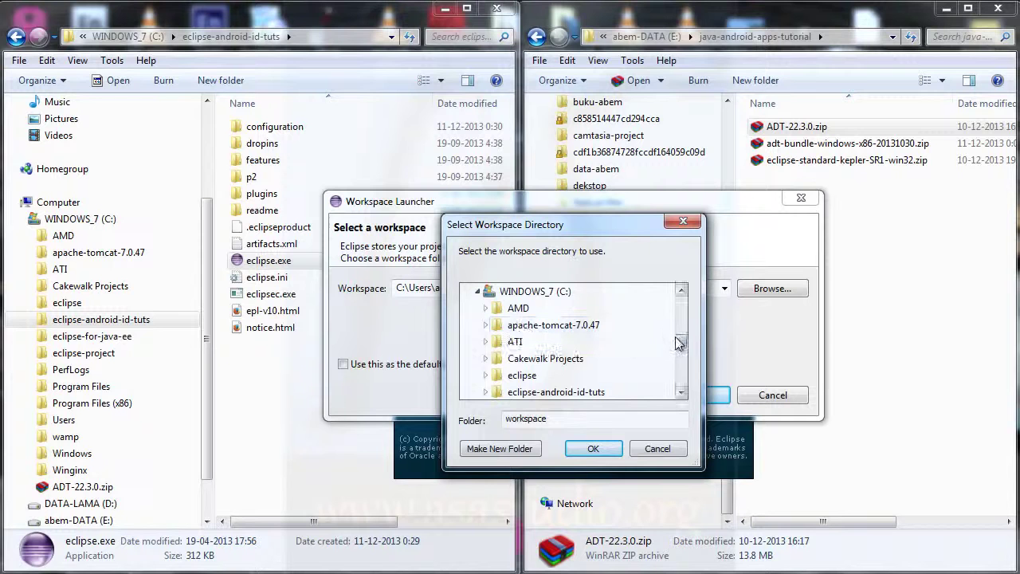
{"action": "left_click", "coordinate": [682, 392]}
{"action": "left_click", "coordinate": [681, 393]}
{"action": "left_click", "coordinate": [682, 393]}
{"action": "left_click", "coordinate": [681, 393]}
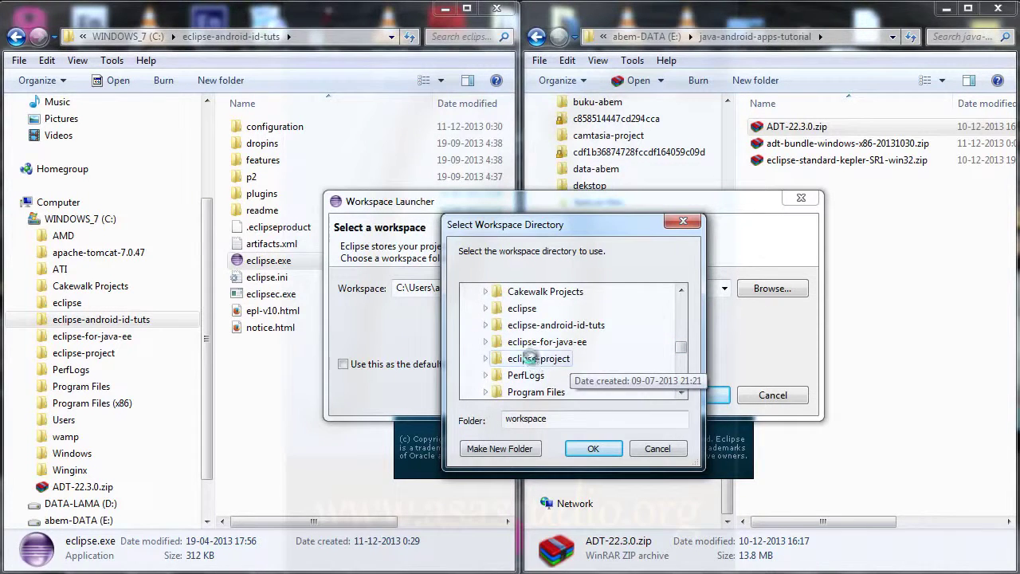
{"action": "left_click", "coordinate": [532, 360]}
{"action": "left_click", "coordinate": [681, 392]}
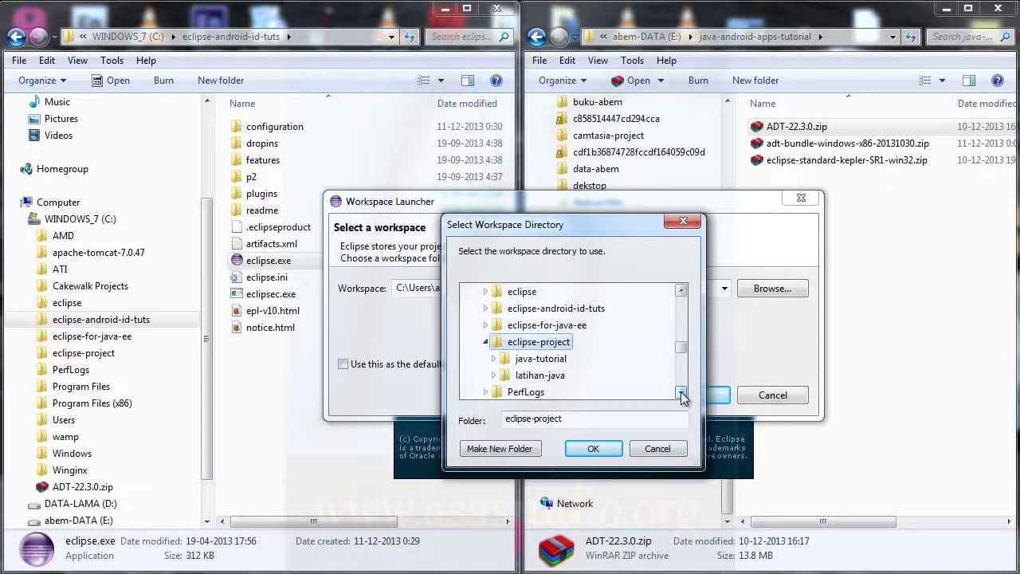
Create a java-android-untuk-pemula folder inside eclipse-project and start Eclipse with it as the workspace
{"action": "left_click", "coordinate": [488, 449]}
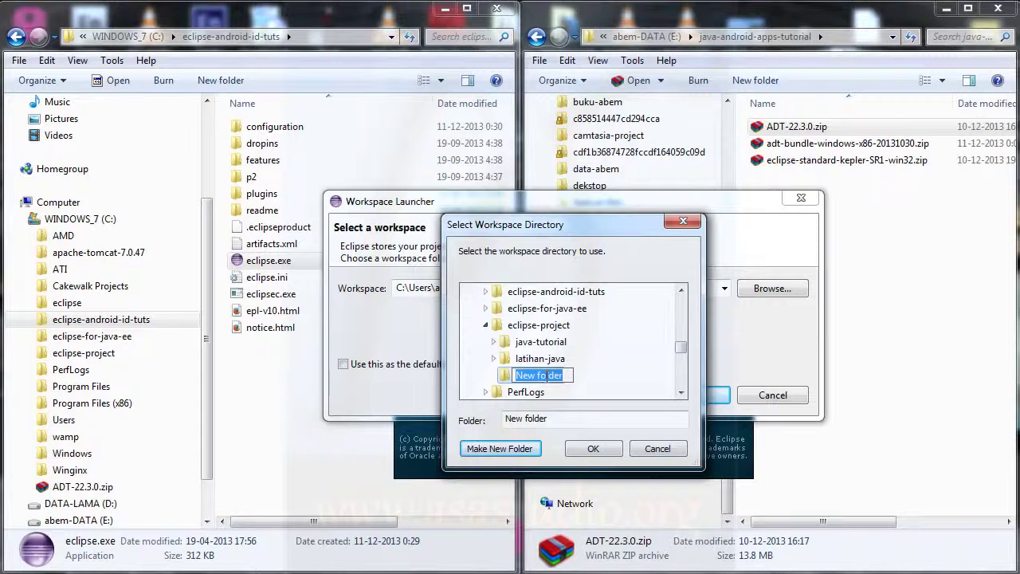
{"action": "type", "text": "java-and"}
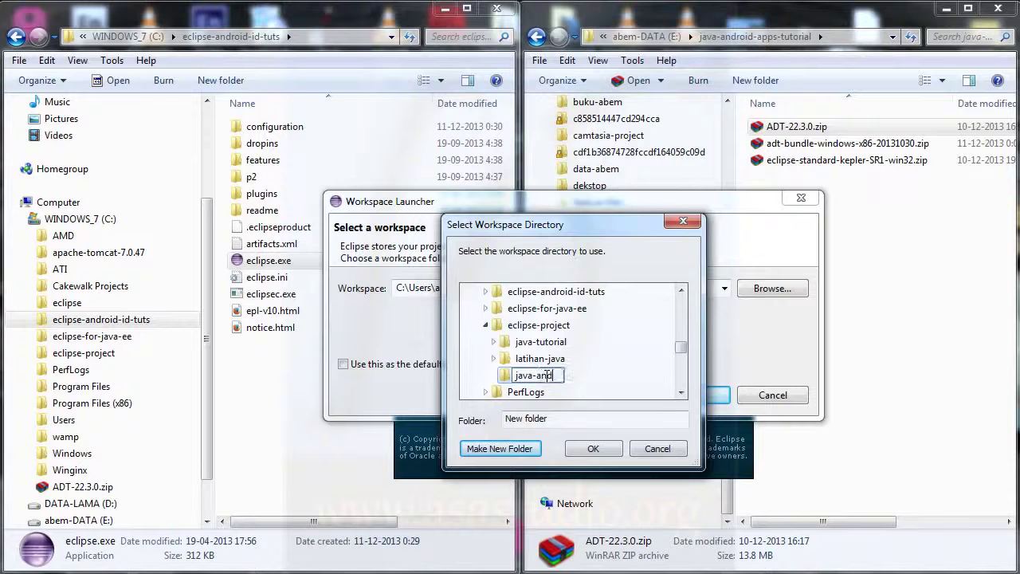
{"action": "type", "text": "roid-untuk-pemula"}
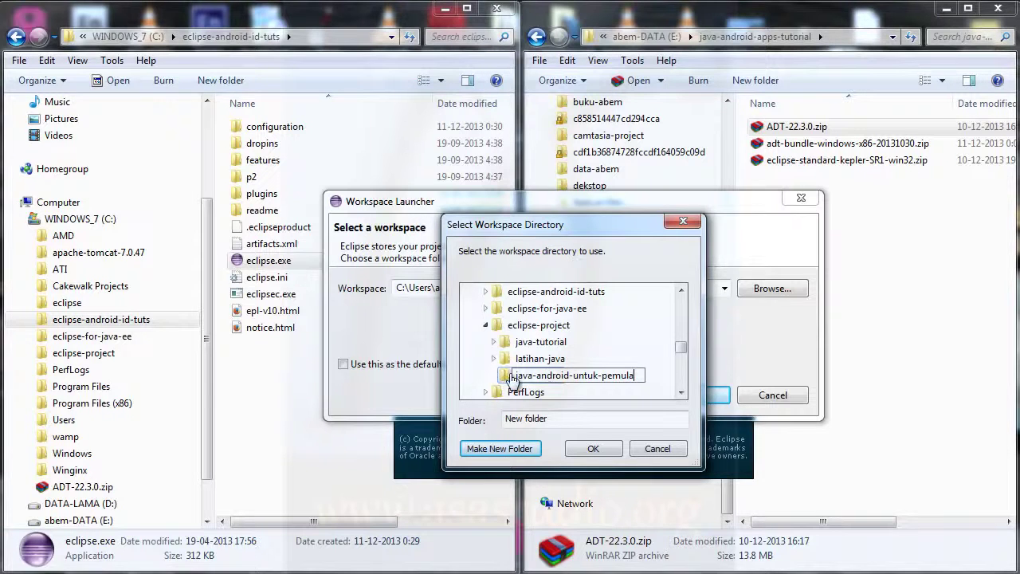
{"action": "key", "text": "Return"}
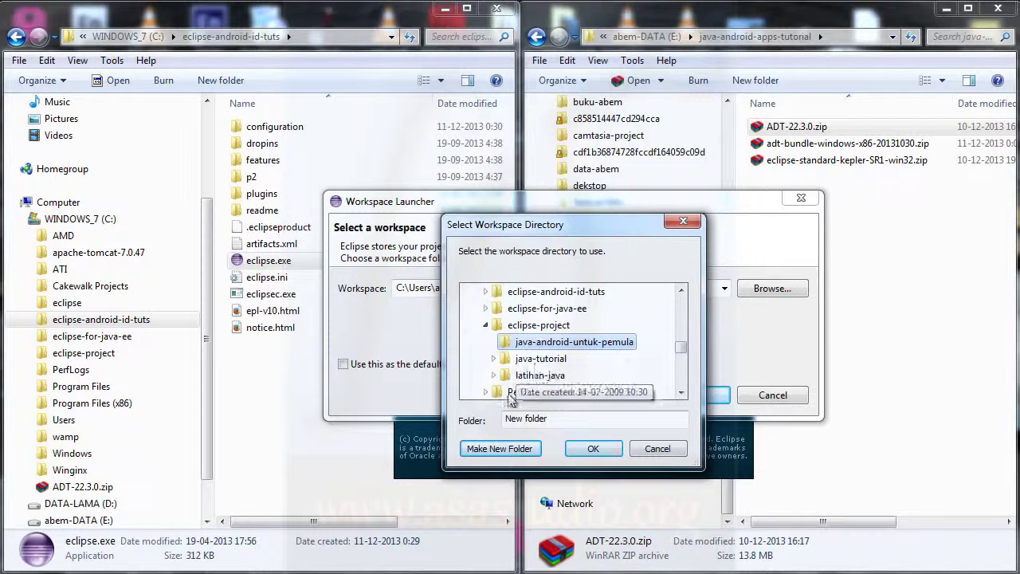
{"action": "left_click", "coordinate": [593, 449]}
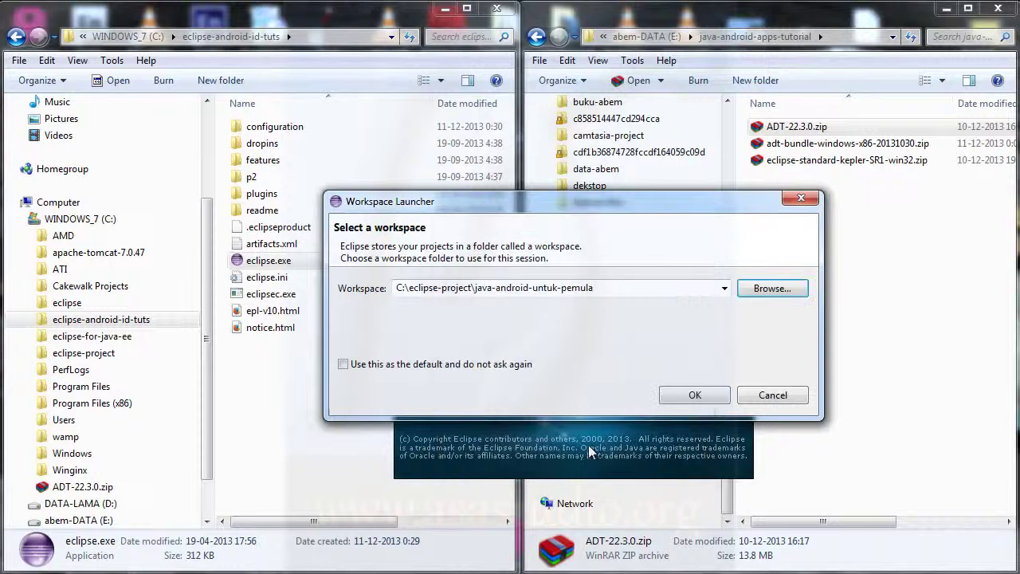
{"action": "left_click", "coordinate": [695, 395]}
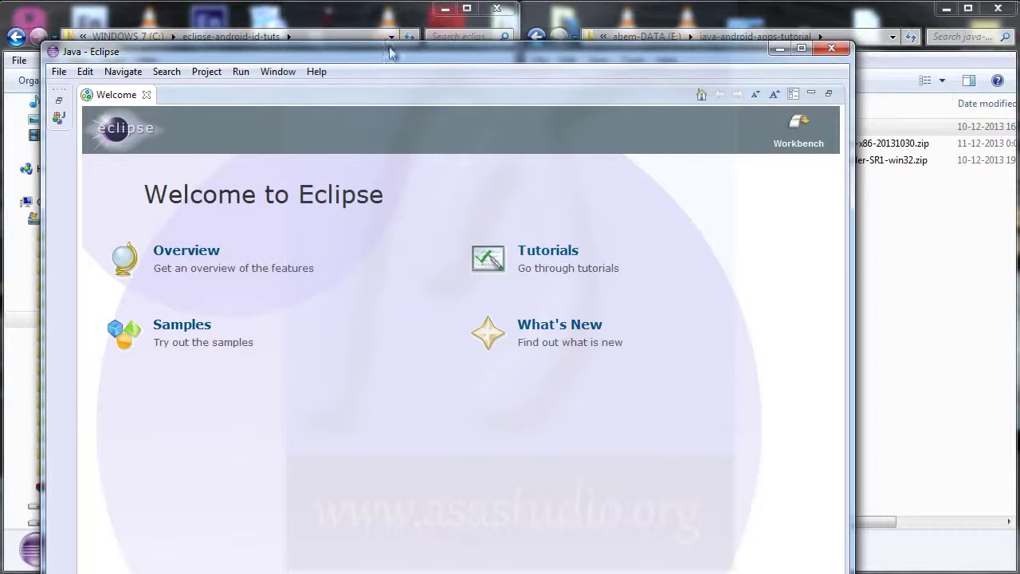
Move the Eclipse window to the screen's upper-left corner and close the Welcome page
{"action": "left_click_drag", "start_coordinate": [390, 52], "coordinate": [348, 15]}
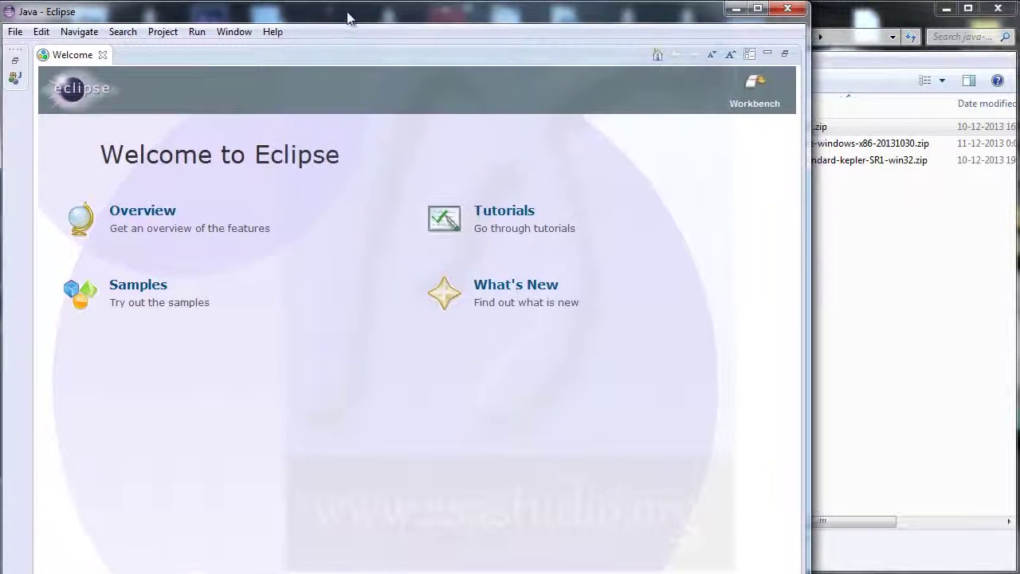
{"action": "left_click", "coordinate": [102, 55]}
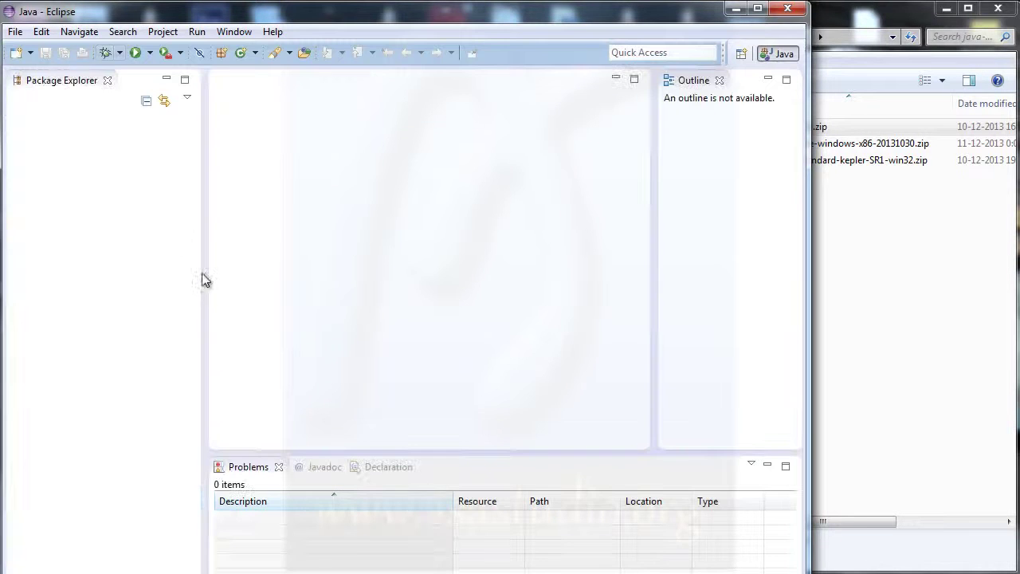
Start adding a software repository in Eclipse's new-software installer, using the ADT-22.3.0.zip archive from the C: drive as its location
{"action": "left_click", "coordinate": [274, 33]}
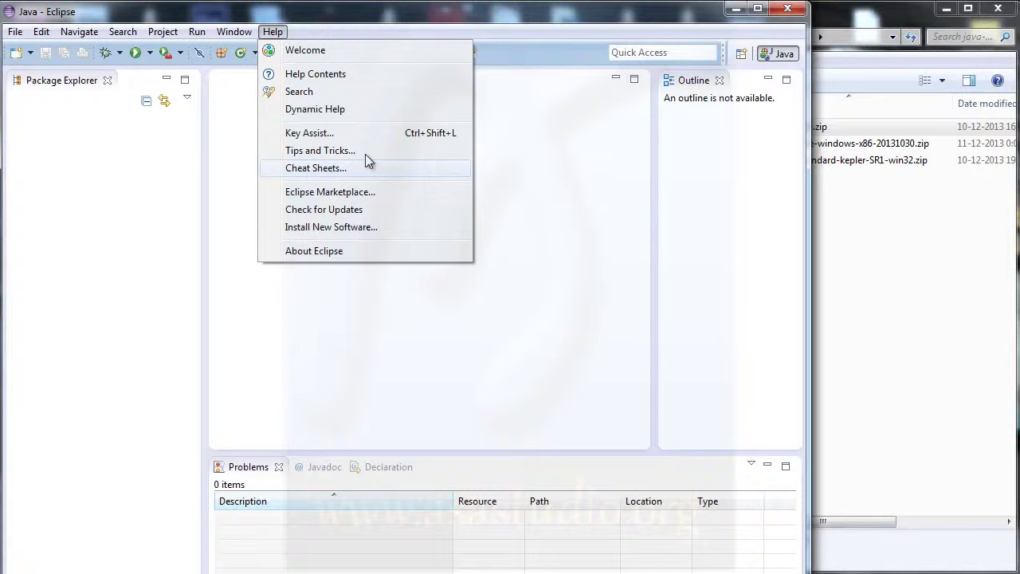
{"action": "left_click", "coordinate": [329, 229]}
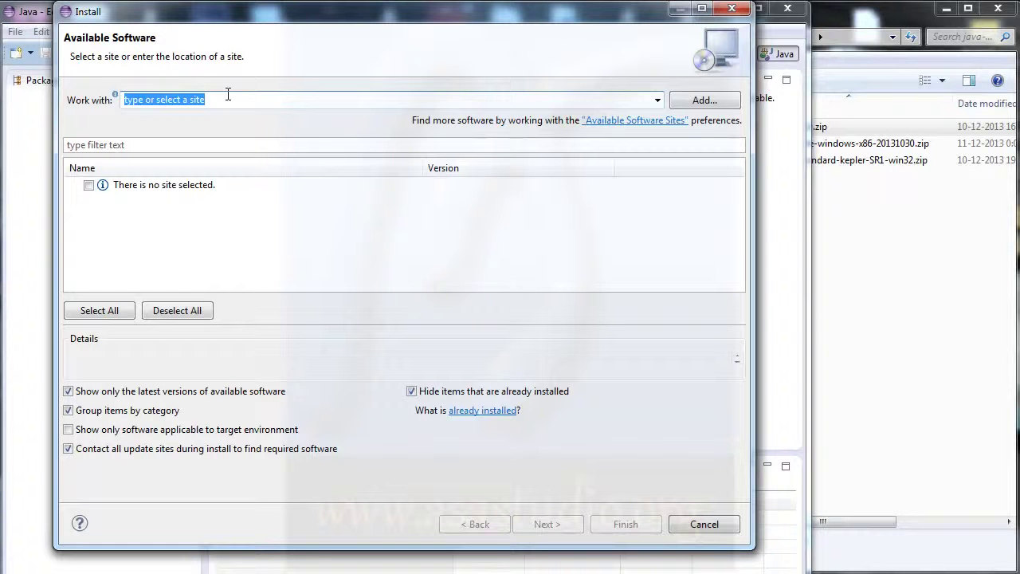
{"action": "left_click", "coordinate": [703, 100]}
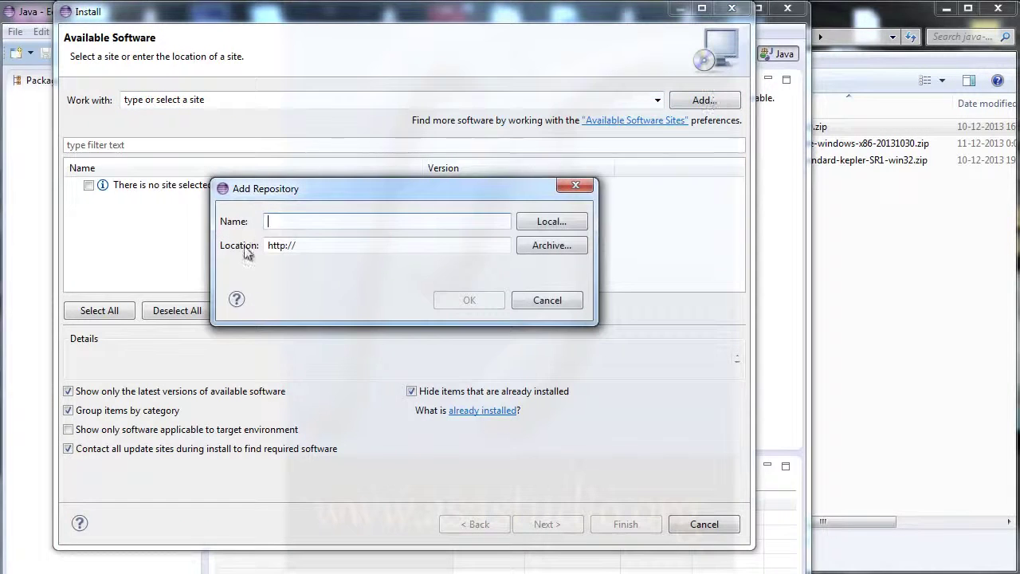
{"action": "left_click", "coordinate": [536, 246]}
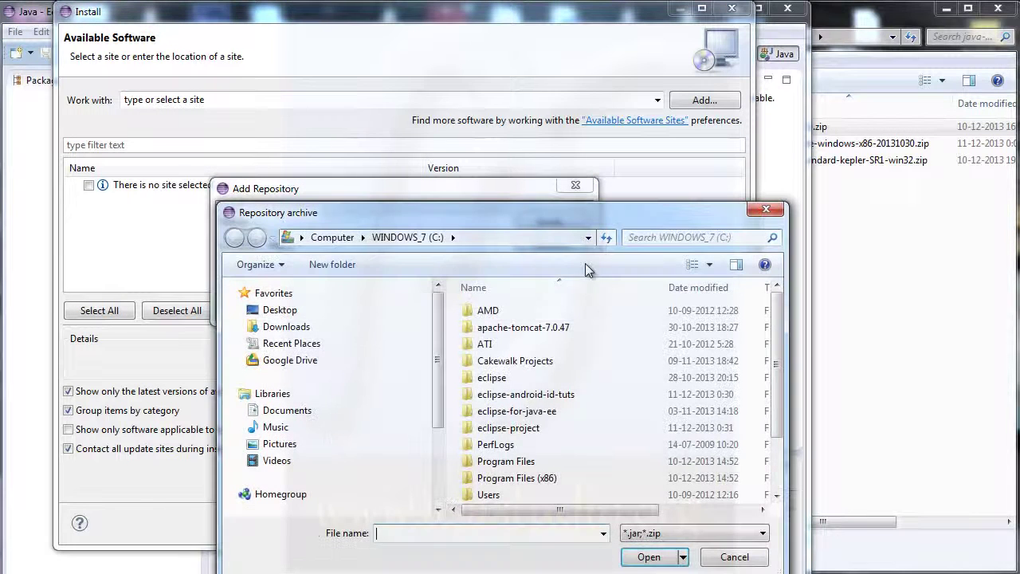
{"action": "left_click", "coordinate": [406, 238]}
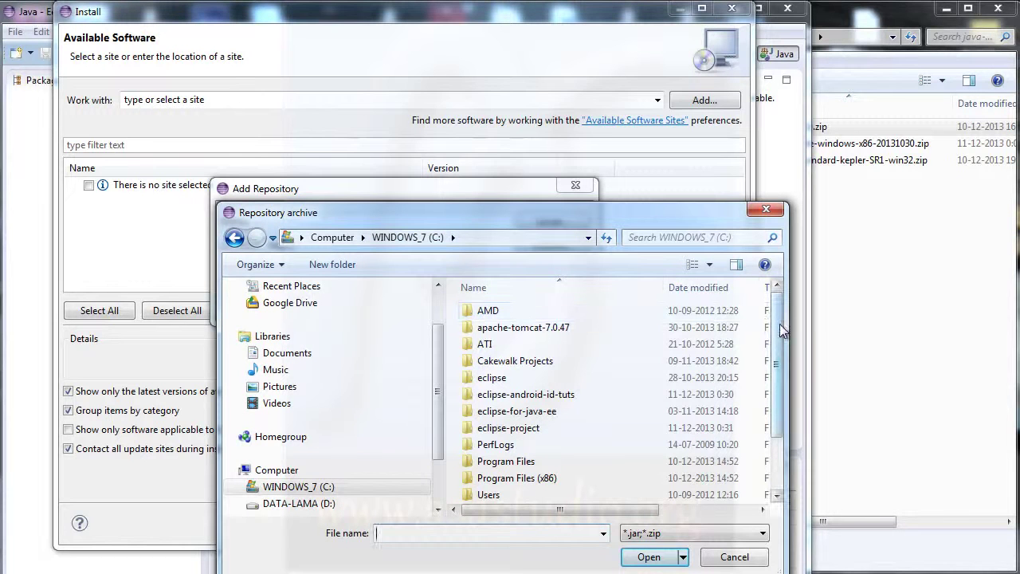
{"action": "left_click_drag", "start_coordinate": [780, 323], "coordinate": [788, 418]}
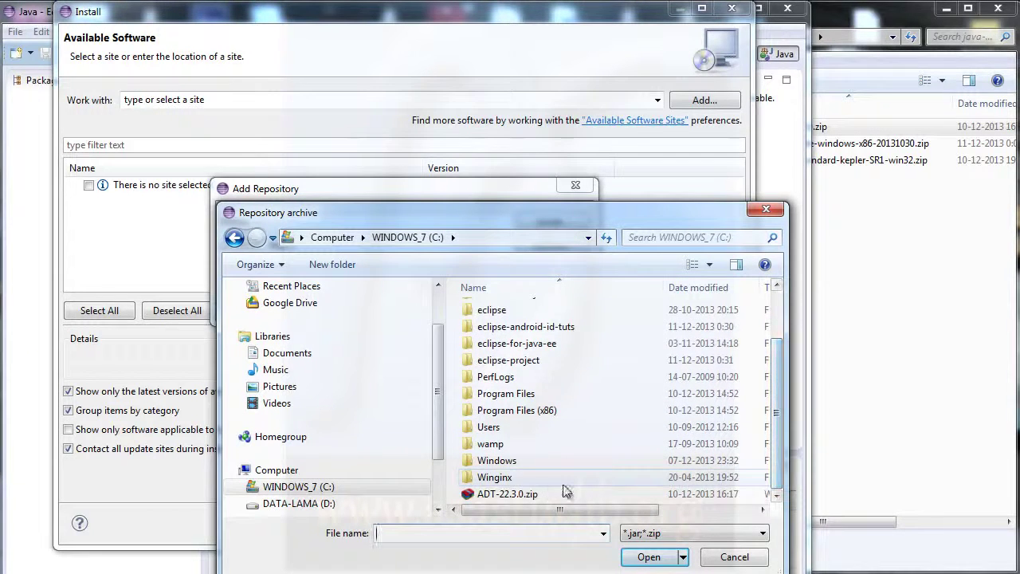
{"action": "left_click", "coordinate": [483, 494]}
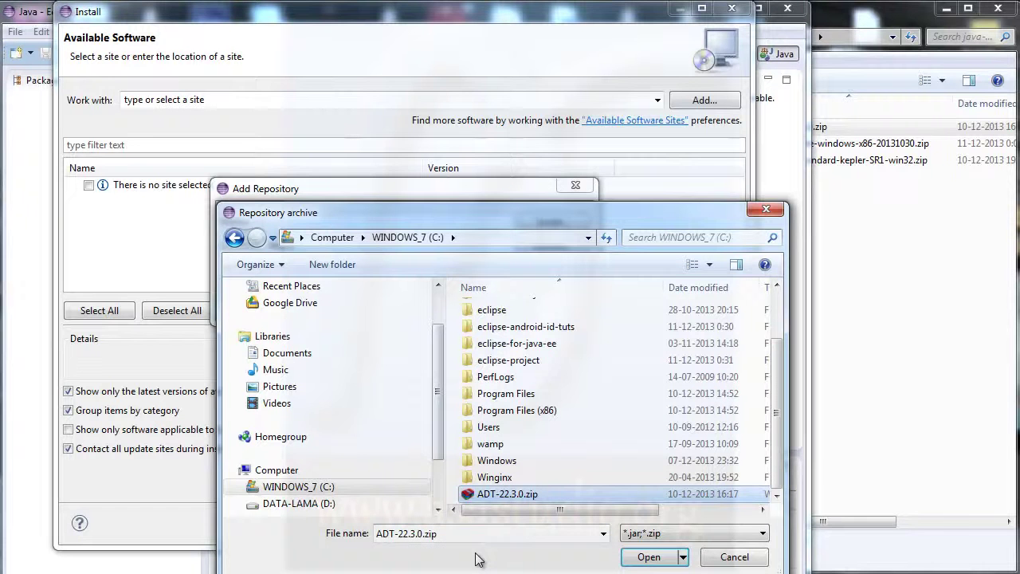
{"action": "left_click", "coordinate": [647, 557]}
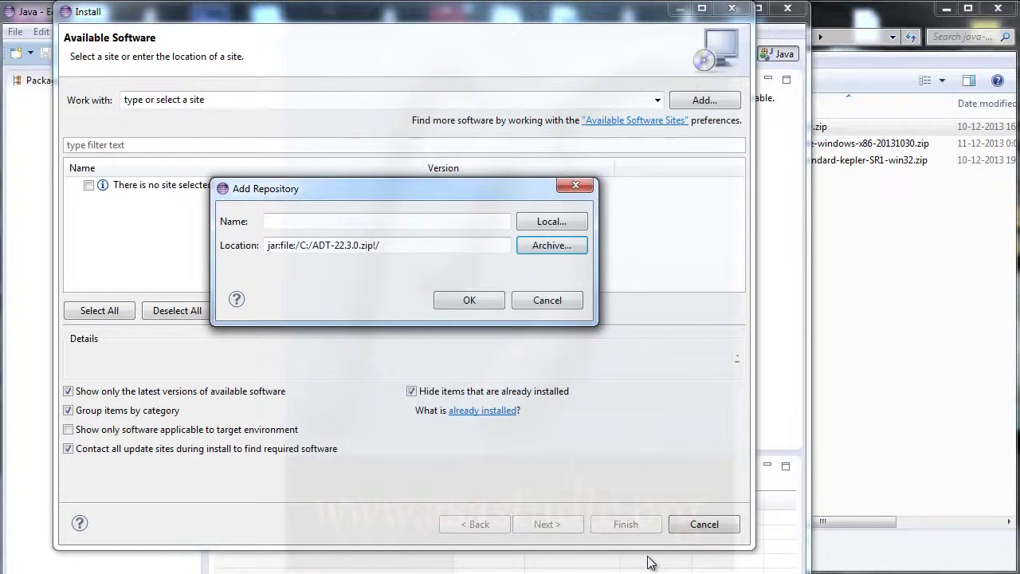
Name the new repository androidADT and add it to the available software sites
{"action": "left_click", "coordinate": [319, 220]}
{"action": "type", "text": "android"}
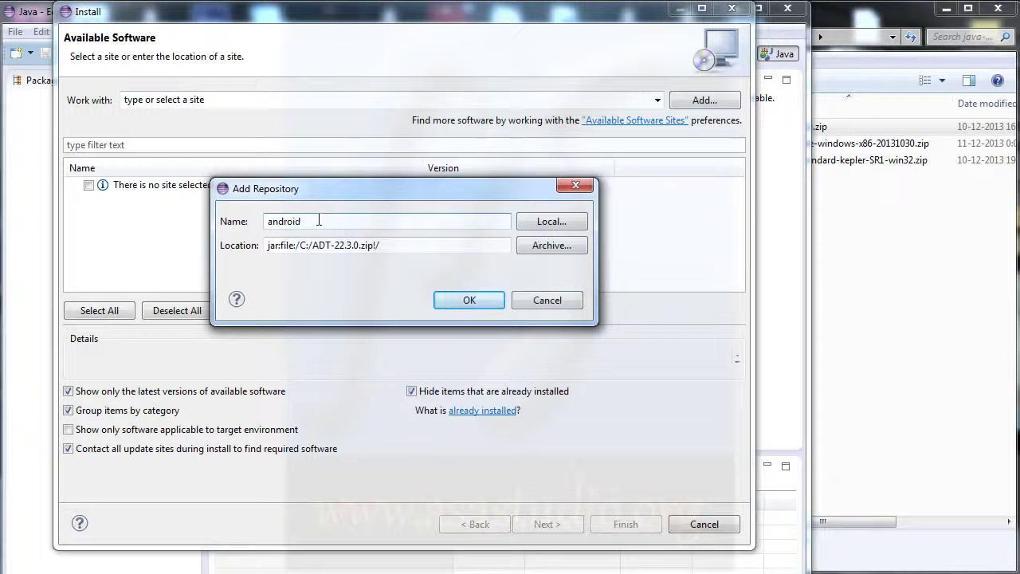
{"action": "type", "text": "ADT"}
{"action": "left_click", "coordinate": [469, 300]}
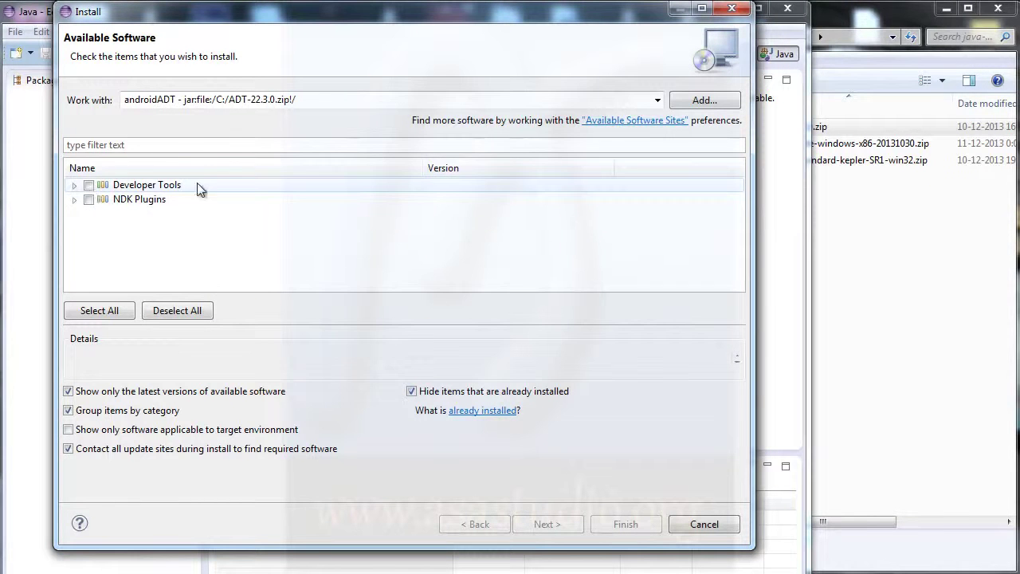
Select the Developer Tools category for installation and review each listed Android package before continuing to the licenses
{"action": "left_click", "coordinate": [89, 185]}
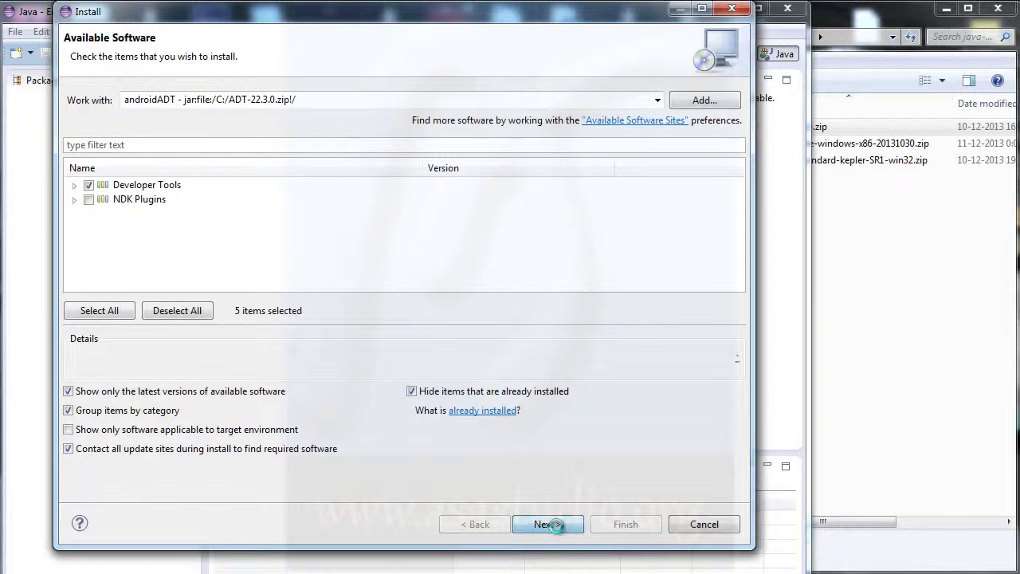
{"action": "left_click", "coordinate": [557, 527]}
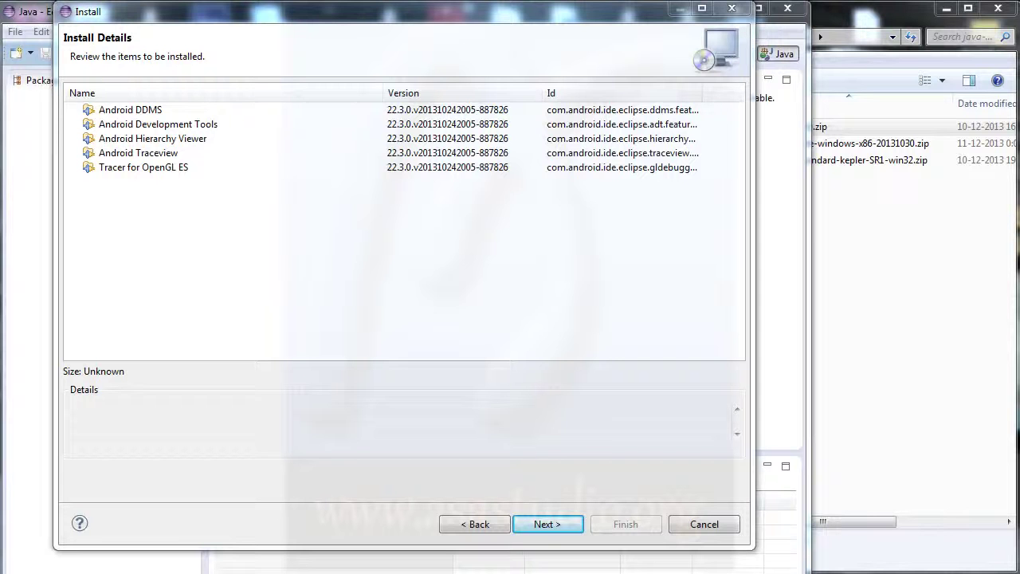
{"action": "left_click", "coordinate": [127, 110]}
{"action": "left_click", "coordinate": [130, 125]}
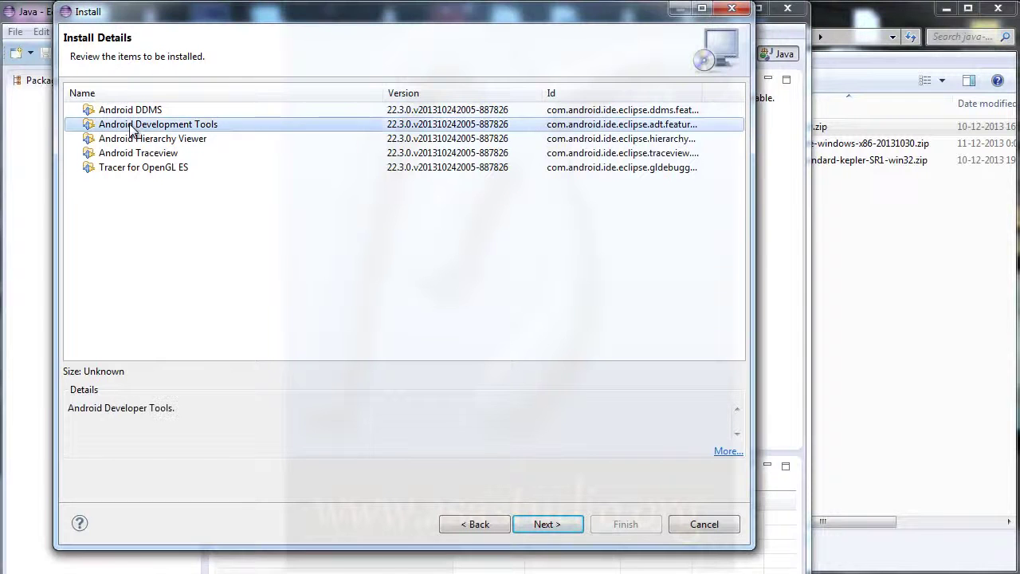
{"action": "left_click", "coordinate": [129, 139]}
{"action": "left_click", "coordinate": [132, 154]}
{"action": "left_click", "coordinate": [132, 168]}
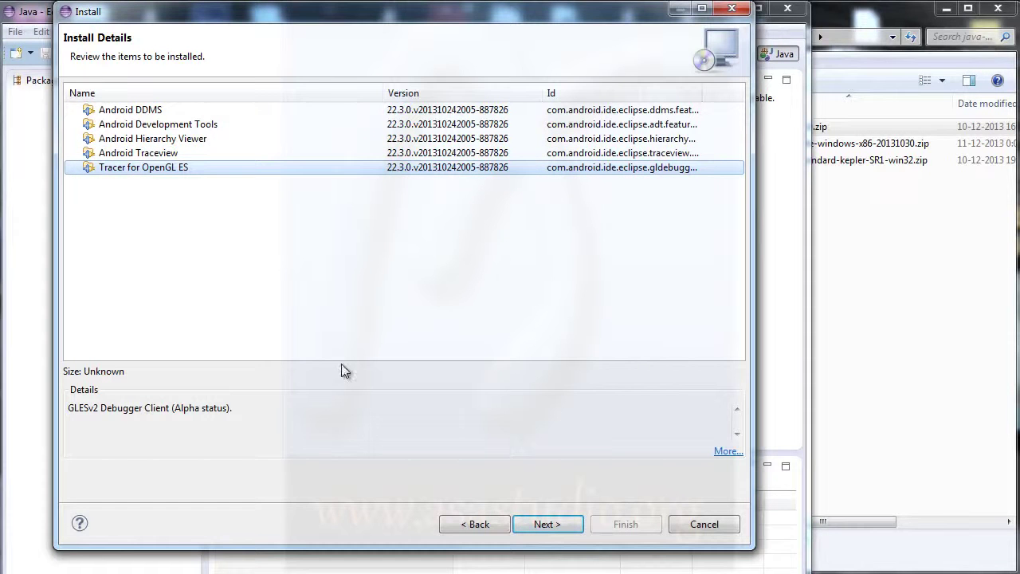
{"action": "left_click", "coordinate": [562, 533]}
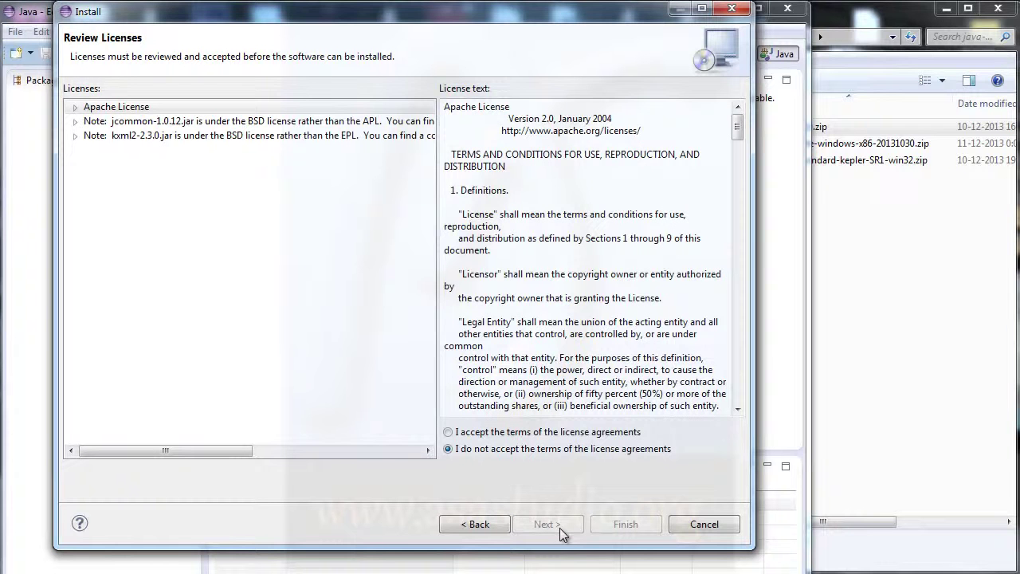
Review the jcommon and kxml2 license texts and accept the terms of the license agreements
{"action": "left_click", "coordinate": [129, 122]}
{"action": "left_click", "coordinate": [128, 136]}
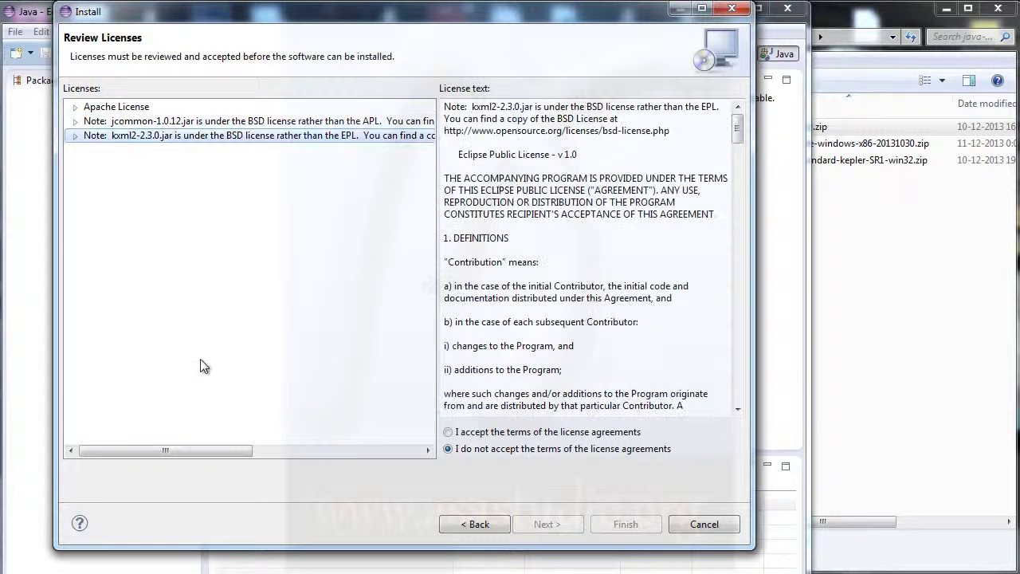
{"action": "left_click", "coordinate": [448, 433]}
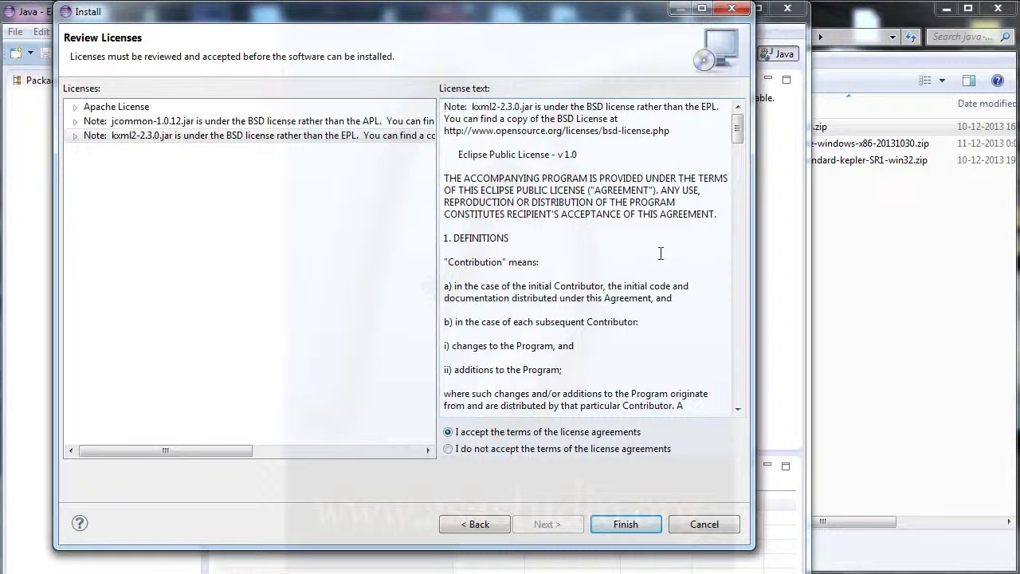
{"action": "scroll", "coordinate": [660, 254], "scroll_direction": "down", "scroll_amount": 15}
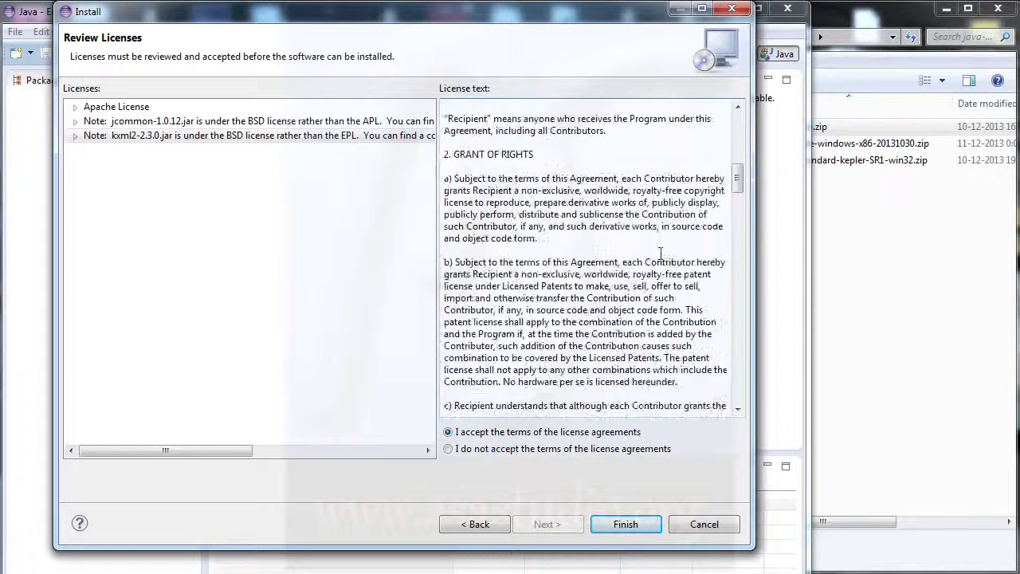
{"action": "scroll", "coordinate": [661, 263], "scroll_direction": "down", "scroll_amount": 15}
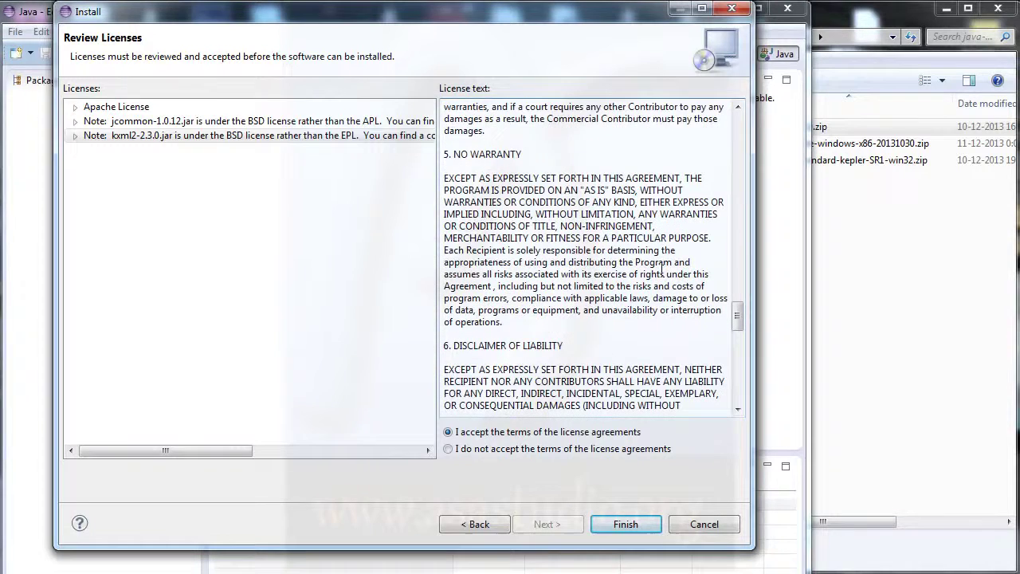
{"action": "left_click", "coordinate": [111, 122]}
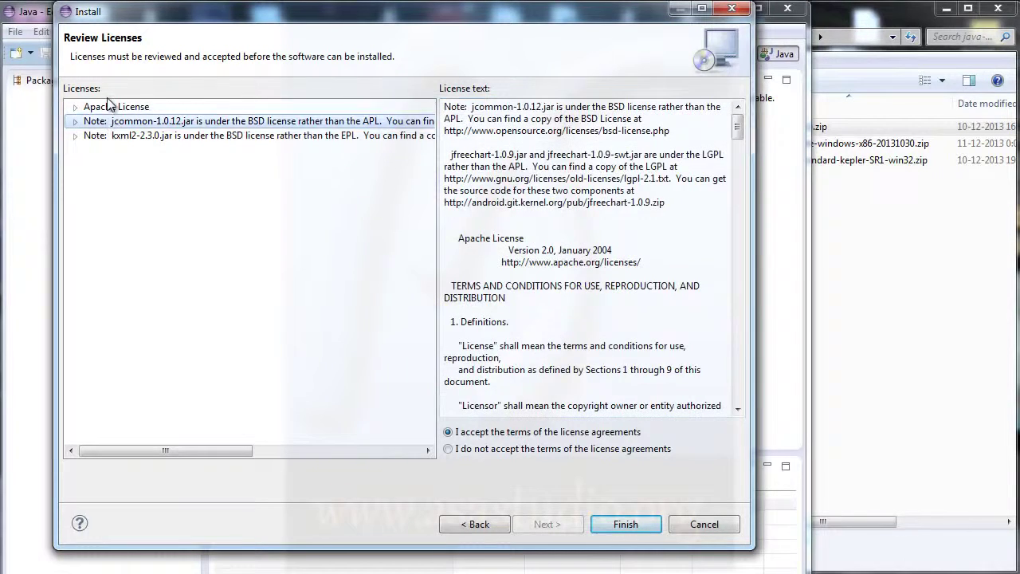
{"action": "left_click", "coordinate": [127, 136]}
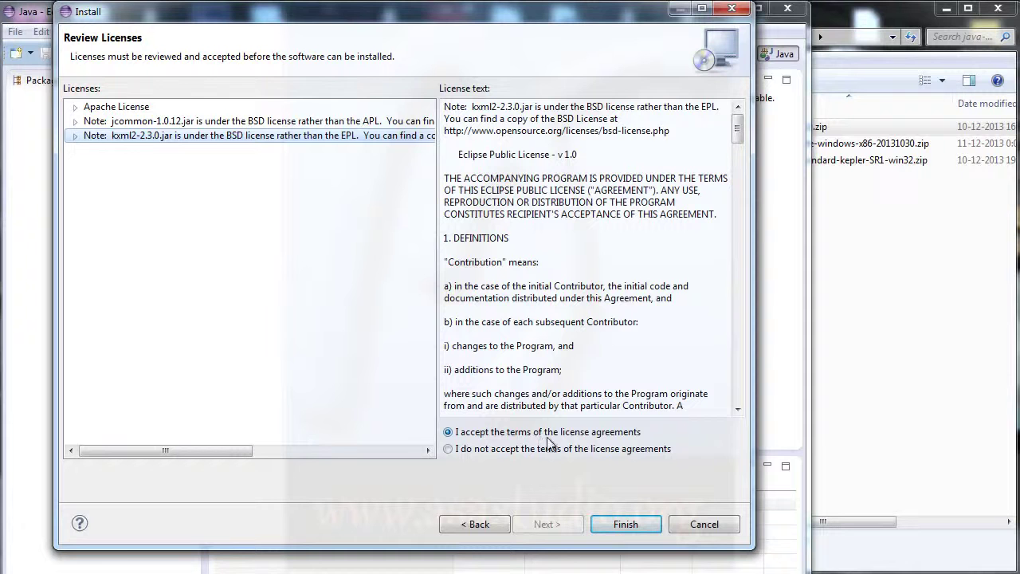
Start installing the Developer Tools with progress details shown, and allow the unsigned content
{"action": "left_click", "coordinate": [644, 526]}
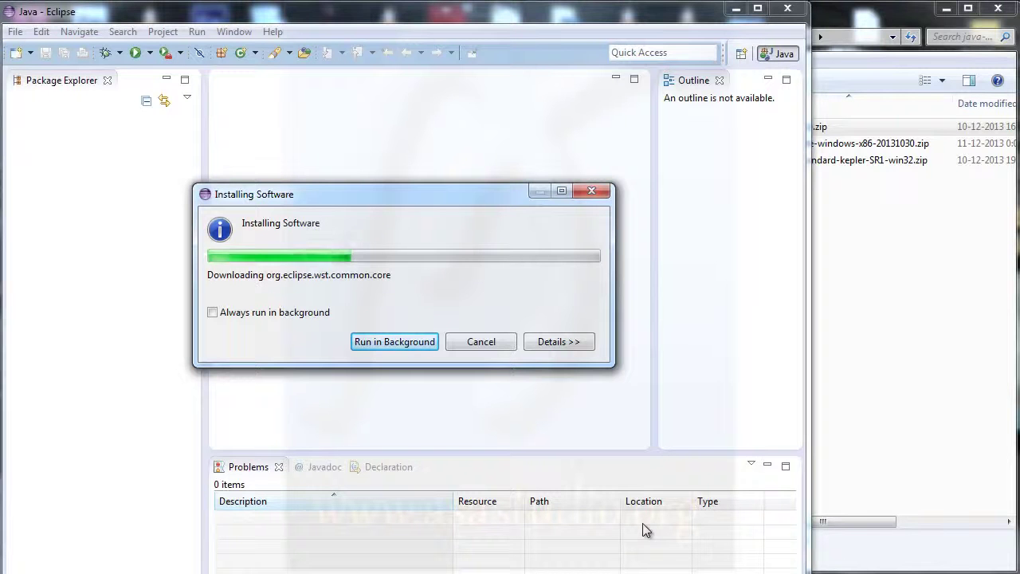
{"action": "left_click", "coordinate": [556, 341]}
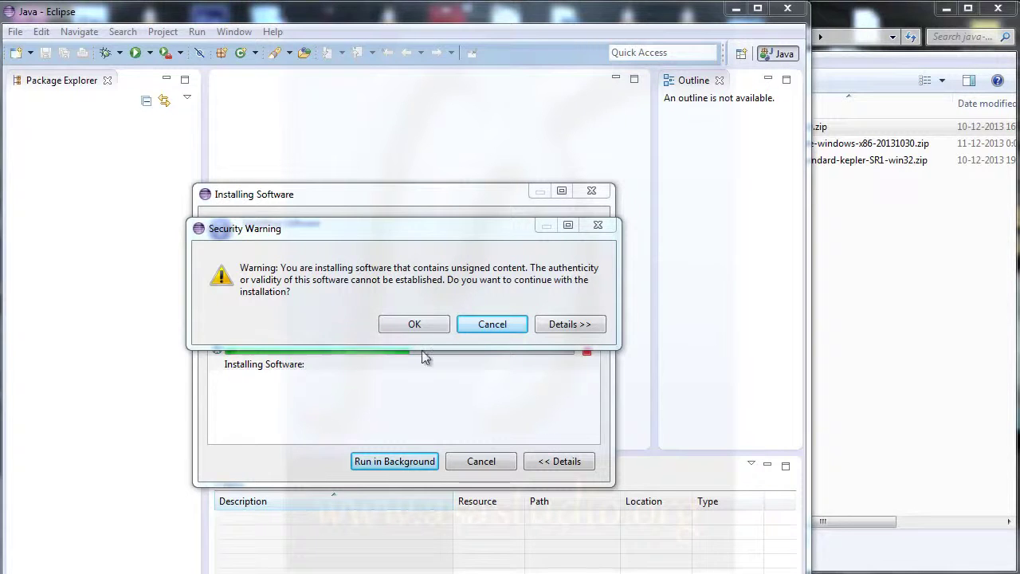
{"action": "left_click", "coordinate": [411, 324]}
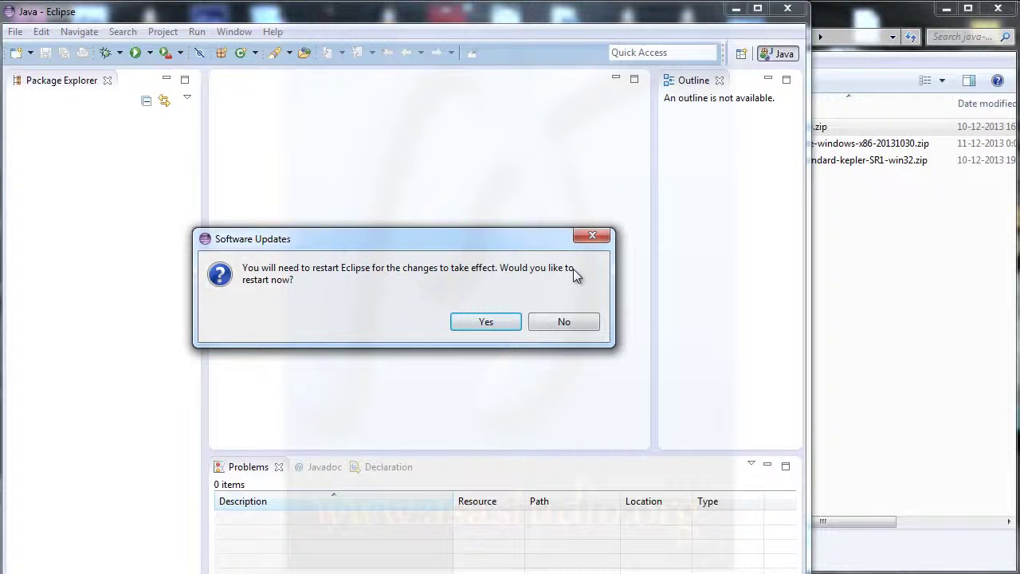
Restart Eclipse with the C:\eclipse-project\java-android-untuk-pemula workspace and dismiss the Android SDK location message
{"action": "left_click", "coordinate": [485, 321]}
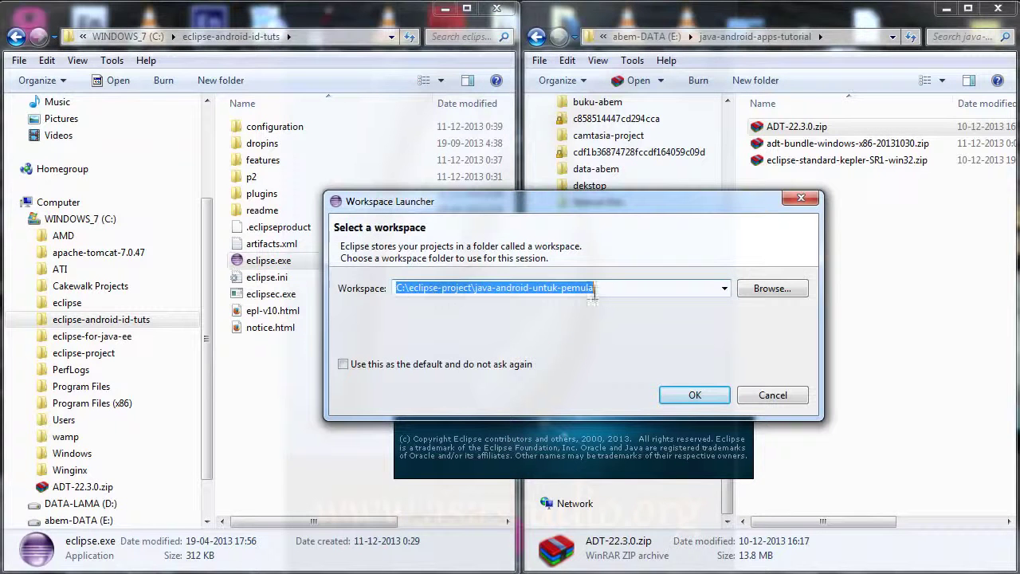
{"action": "left_click", "coordinate": [693, 398]}
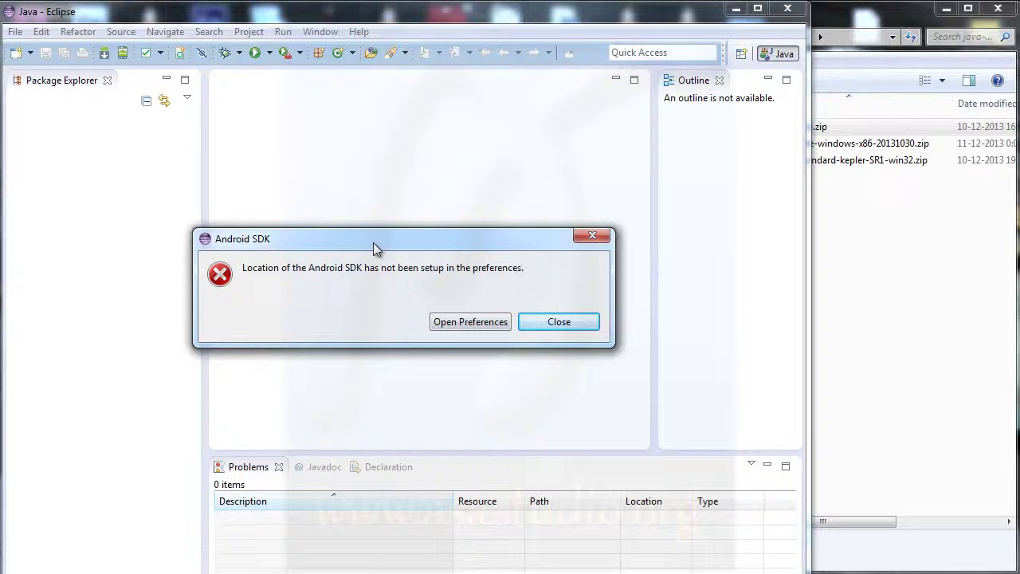
{"action": "left_click", "coordinate": [566, 322]}
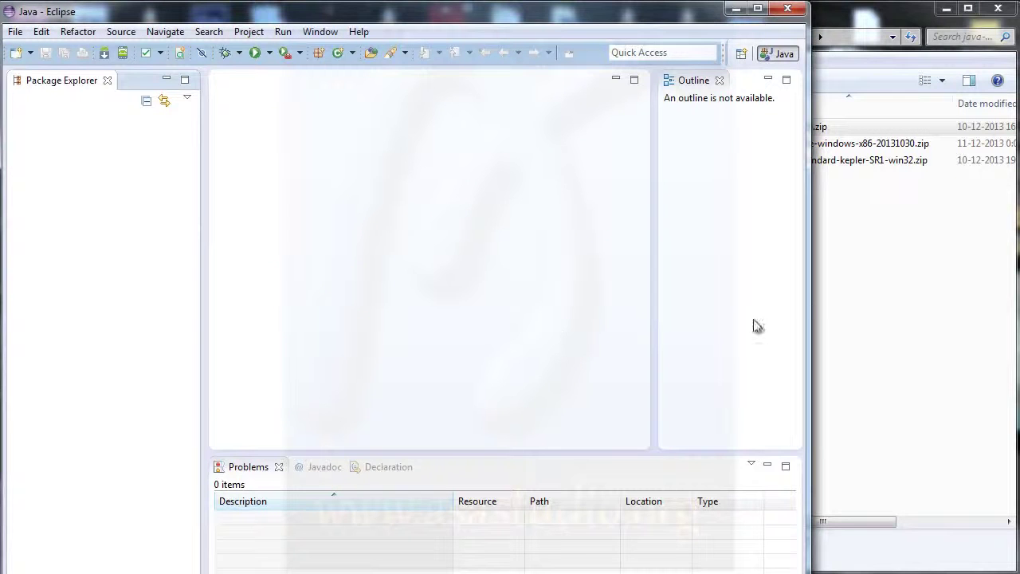